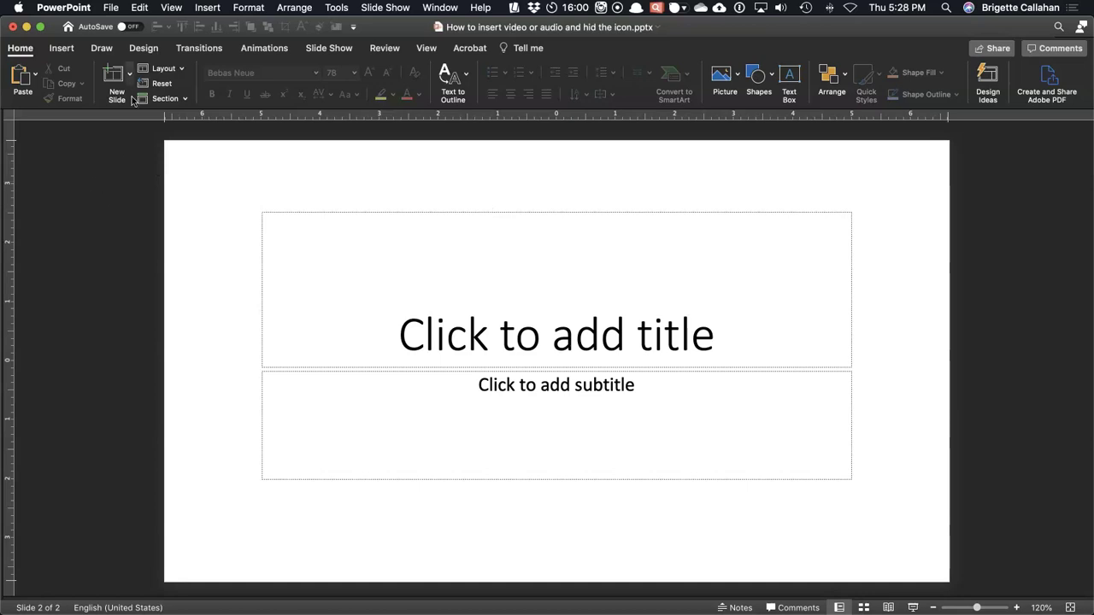
- Apply the solid black background style to the top-level slide master so all layouts use it, and return to normal editing
{"action": "left_click", "coordinate": [168, 7]}
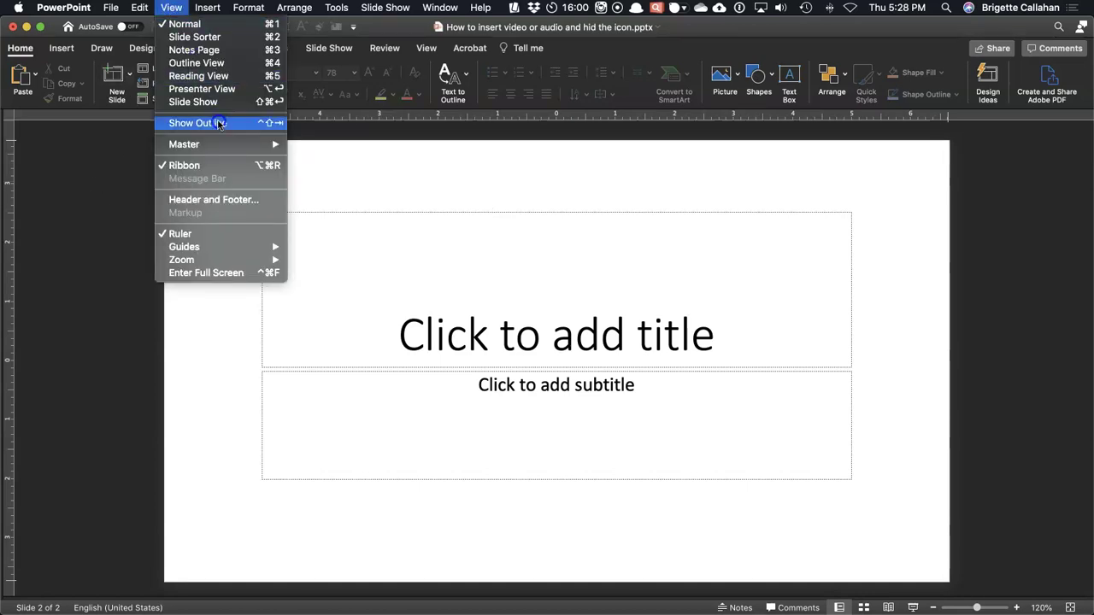
{"action": "mouse_move", "coordinate": [225, 143]}
{"action": "left_click", "coordinate": [328, 145]}
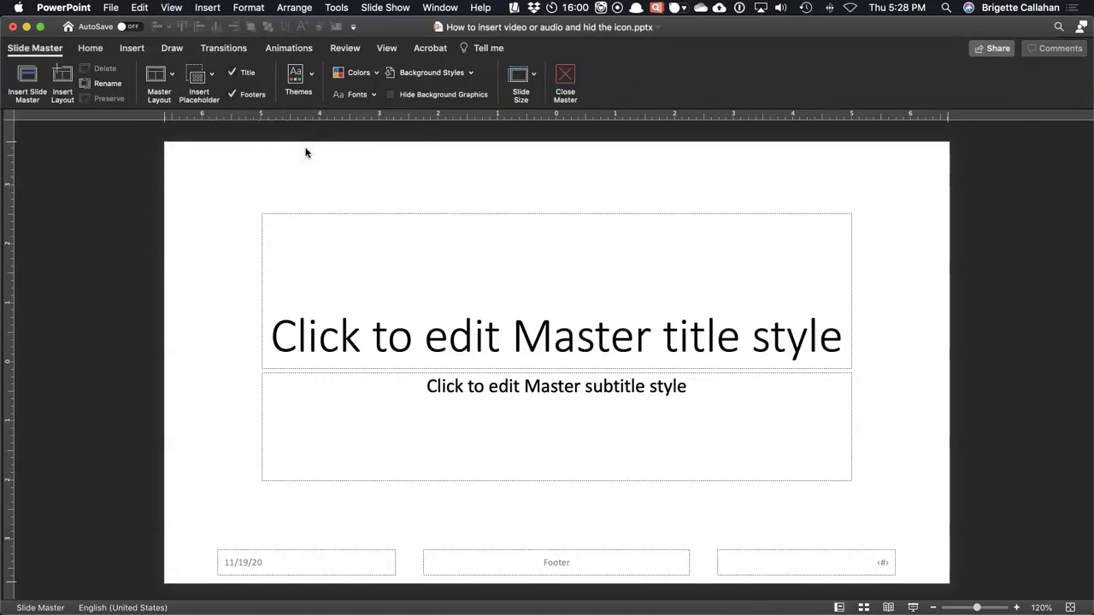
{"action": "left_click", "coordinate": [427, 73]}
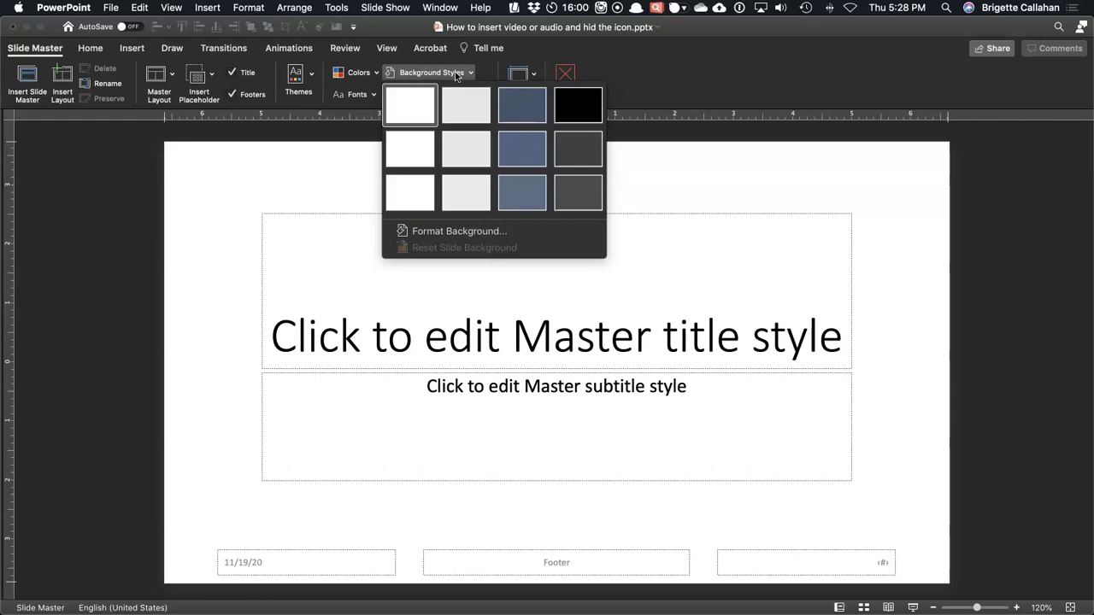
{"action": "left_click", "coordinate": [109, 228]}
{"action": "left_click_drag", "start_coordinate": [9, 135], "coordinate": [175, 135]}
{"action": "left_click", "coordinate": [119, 145]}
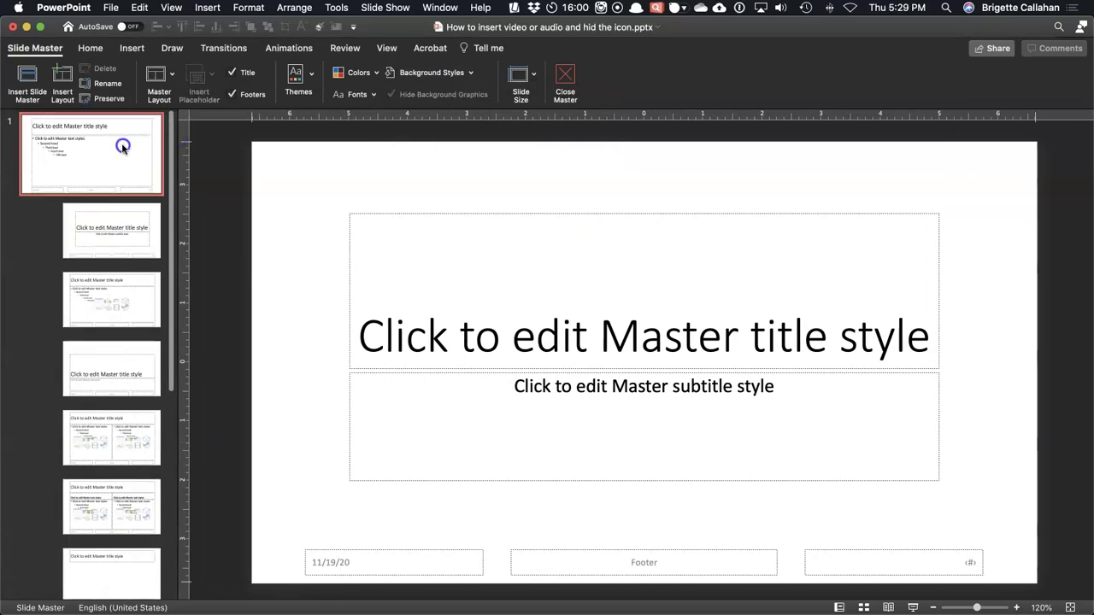
{"action": "left_click", "coordinate": [431, 73]}
{"action": "left_click", "coordinate": [578, 100]}
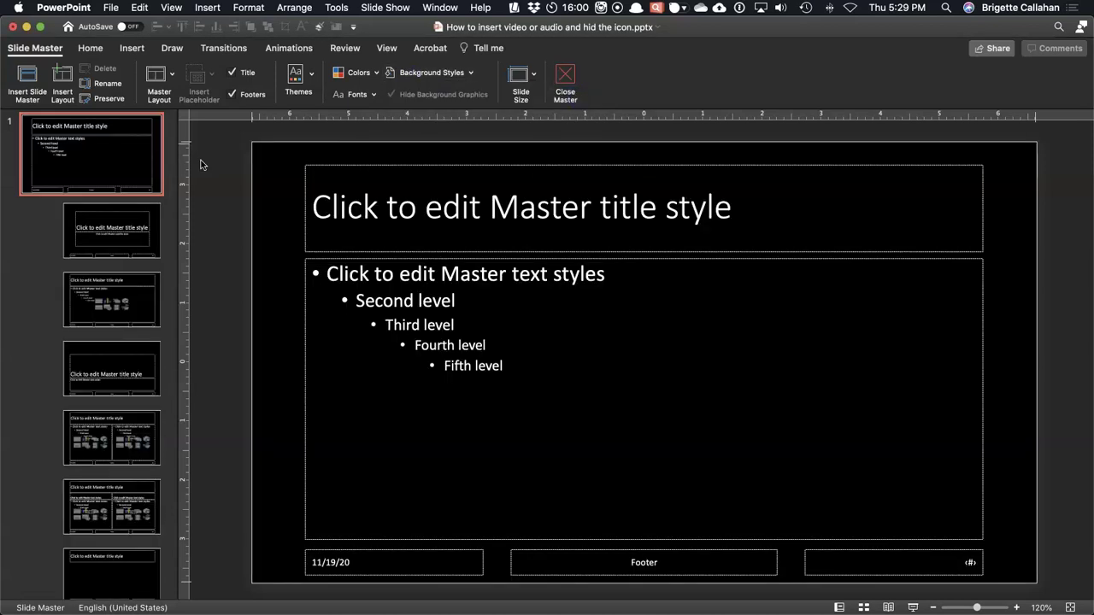
{"action": "scroll", "coordinate": [109, 390], "scroll_direction": "down", "scroll_amount": 5}
{"action": "scroll", "coordinate": [137, 385], "scroll_direction": "up", "scroll_amount": 4}
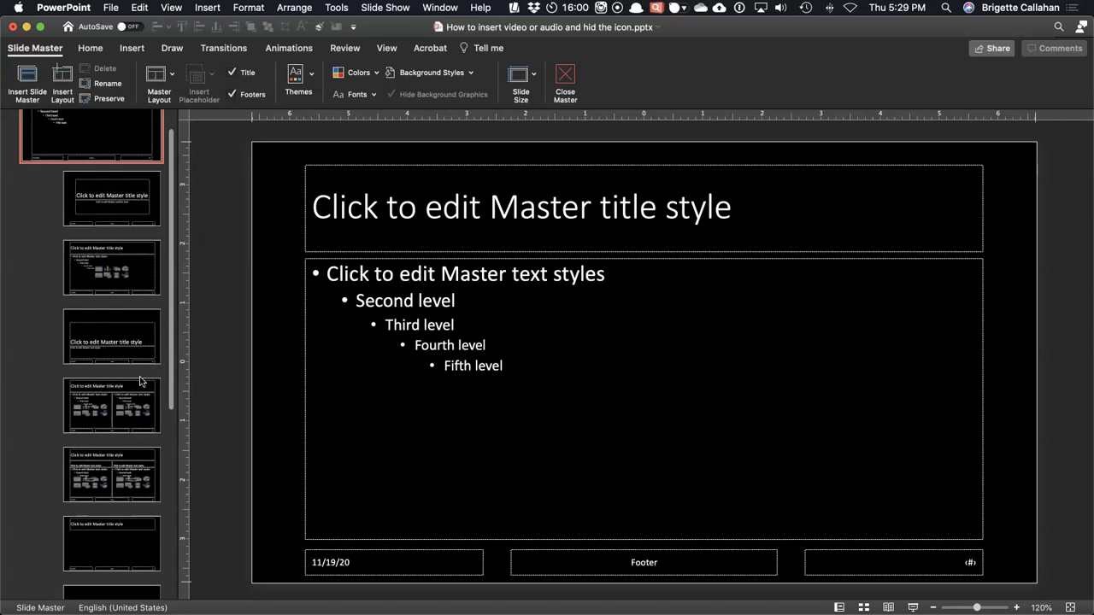
{"action": "left_click", "coordinate": [565, 78]}
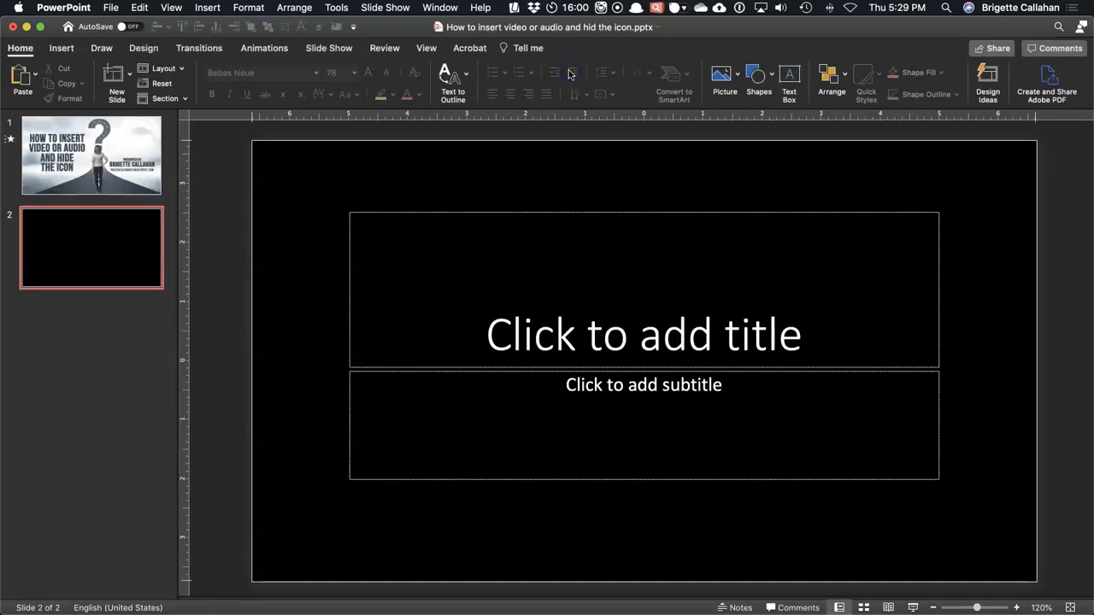
- Change slide 2's layout to Blank and collapse the slide thumbnails
{"action": "left_click", "coordinate": [171, 68]}
{"action": "left_click", "coordinate": [246, 168]}
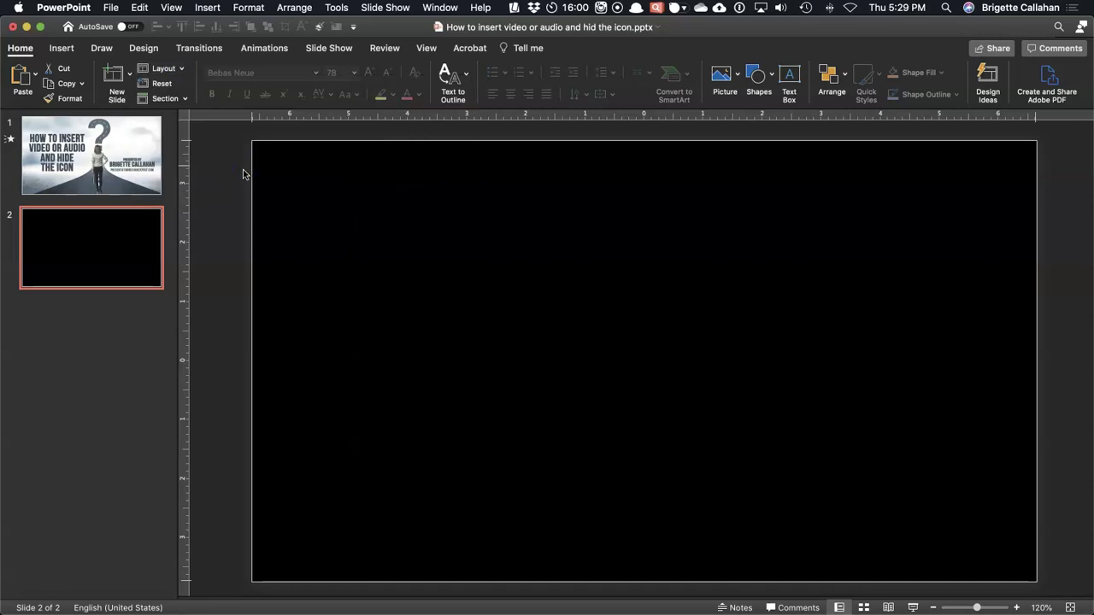
{"action": "left_click_drag", "start_coordinate": [176, 193], "coordinate": [26, 195]}
- Place Cats in Pumpkin Hats ring bell.mp4 from the Finder folder on slide 2 and enlarge it to about 13.39 by 7.5 inches
{"action": "left_click_drag", "start_coordinate": [1090, 228], "coordinate": [792, 212]}
{"action": "left_click", "coordinate": [825, 213]}
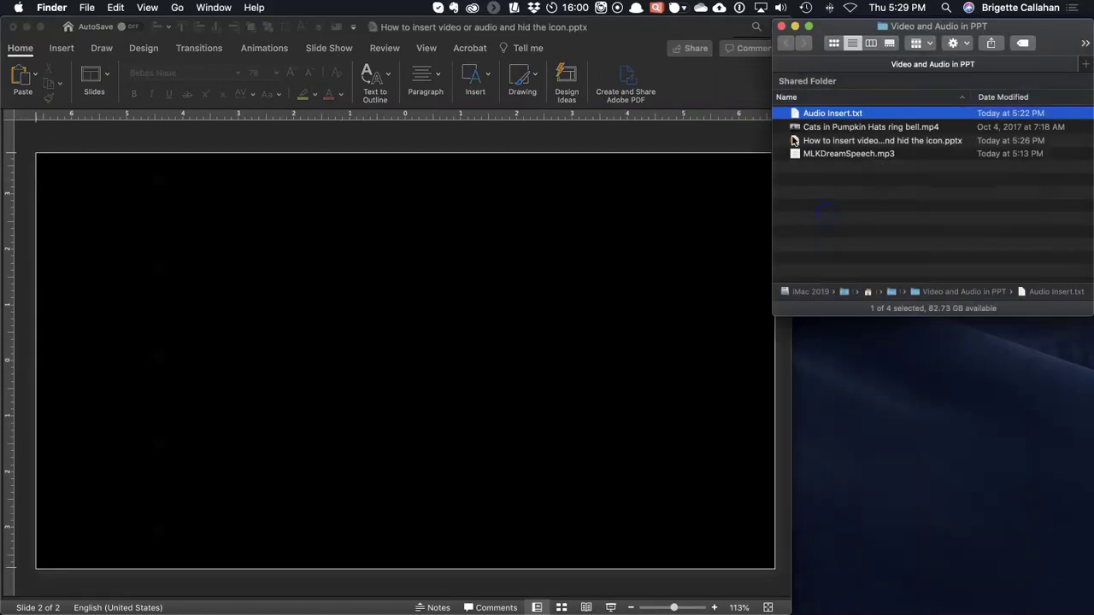
{"action": "left_click_drag", "start_coordinate": [793, 128], "coordinate": [232, 302]}
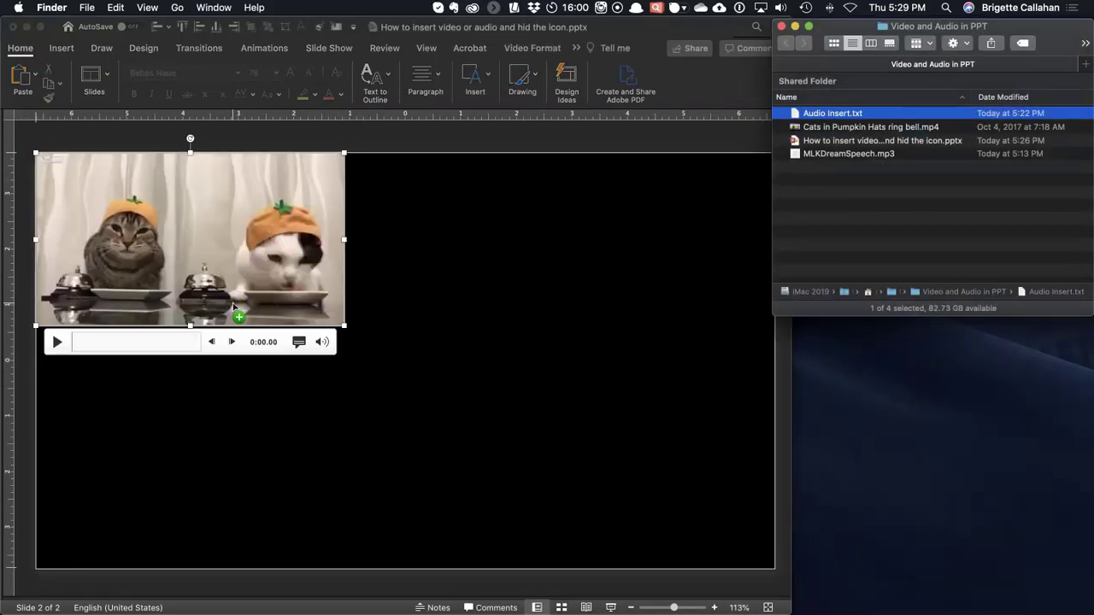
{"action": "left_click", "coordinate": [421, 359]}
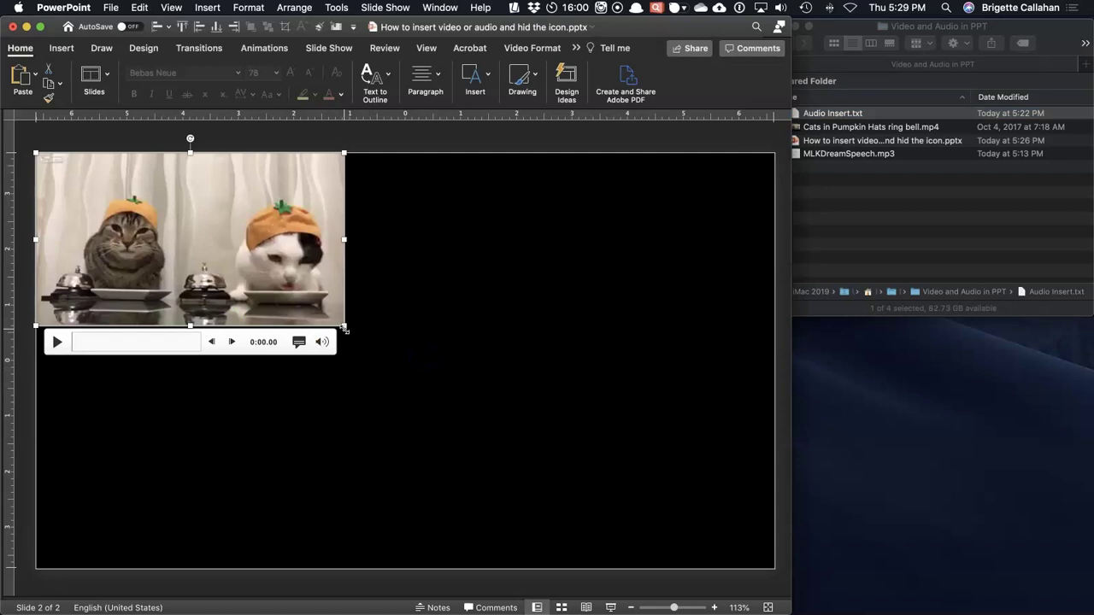
{"action": "left_click_drag", "start_coordinate": [343, 327], "coordinate": [769, 568]}
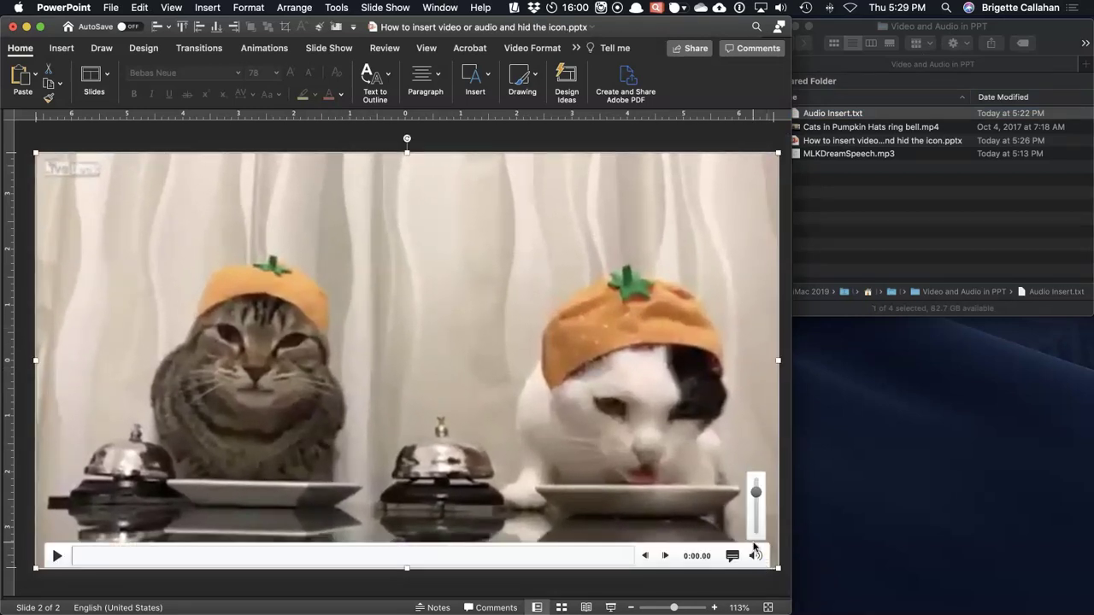
- Maximize the presentation window and set the cat video to start automatically and play full screen
{"action": "left_click", "coordinate": [537, 49]}
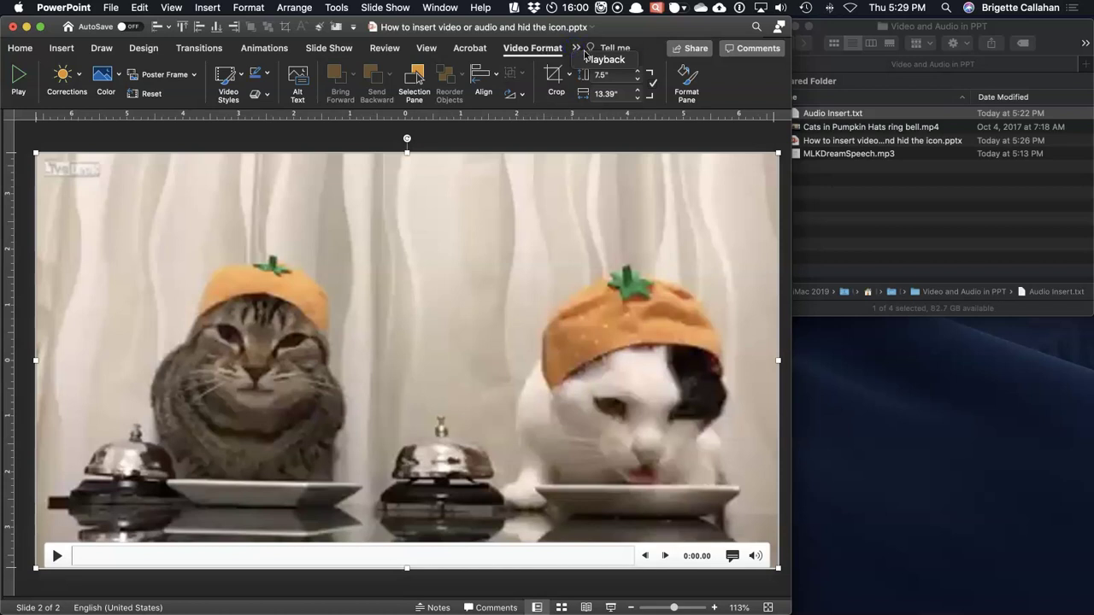
{"action": "left_click", "coordinate": [603, 60]}
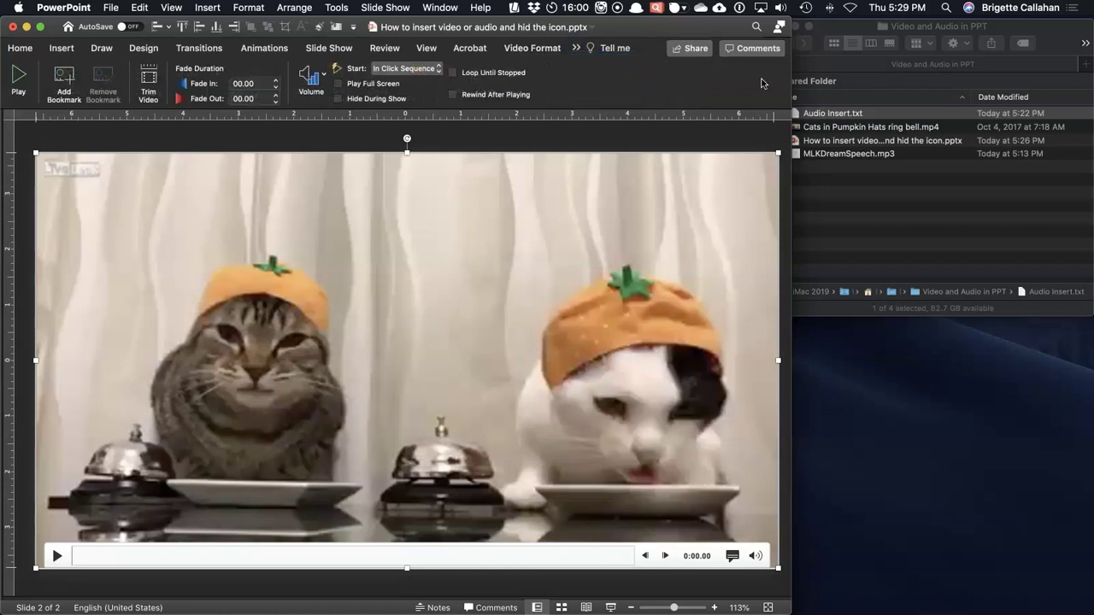
{"action": "double_click", "coordinate": [792, 80]}
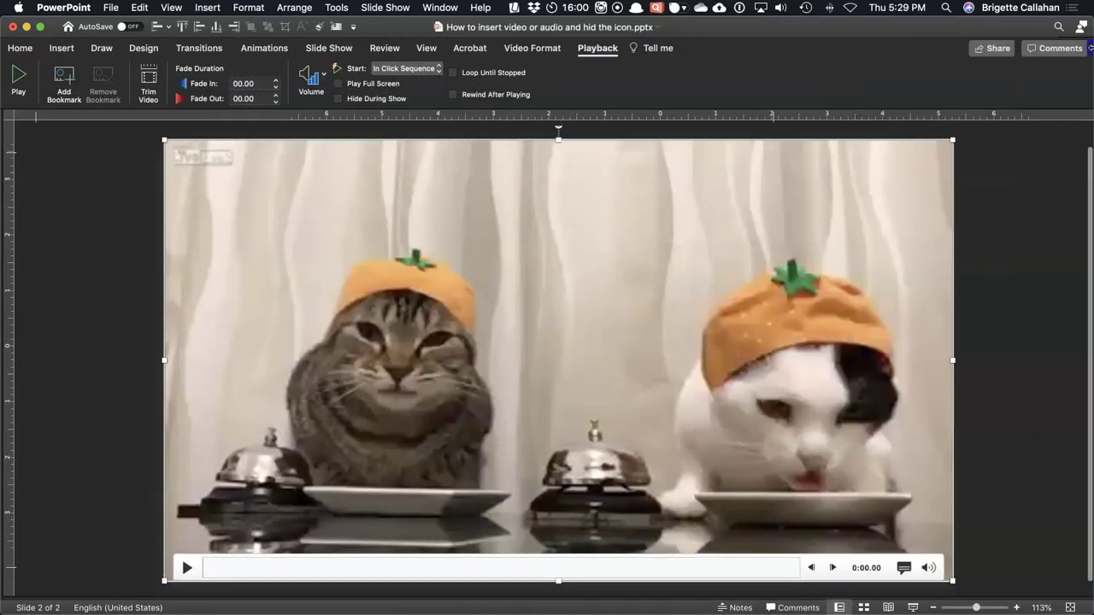
{"action": "left_click", "coordinate": [404, 70]}
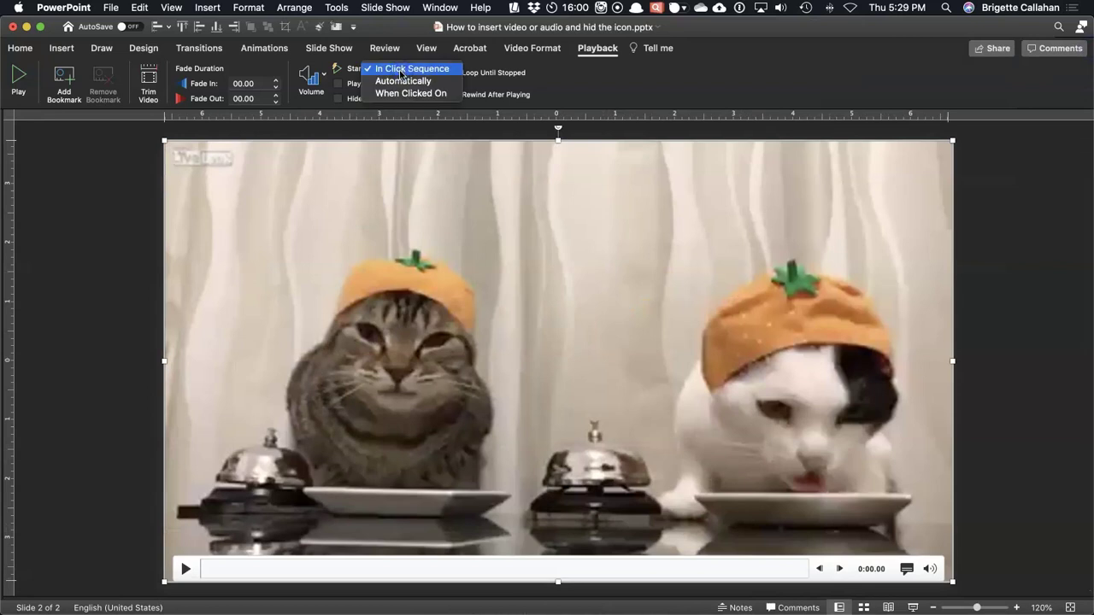
{"action": "left_click", "coordinate": [401, 81]}
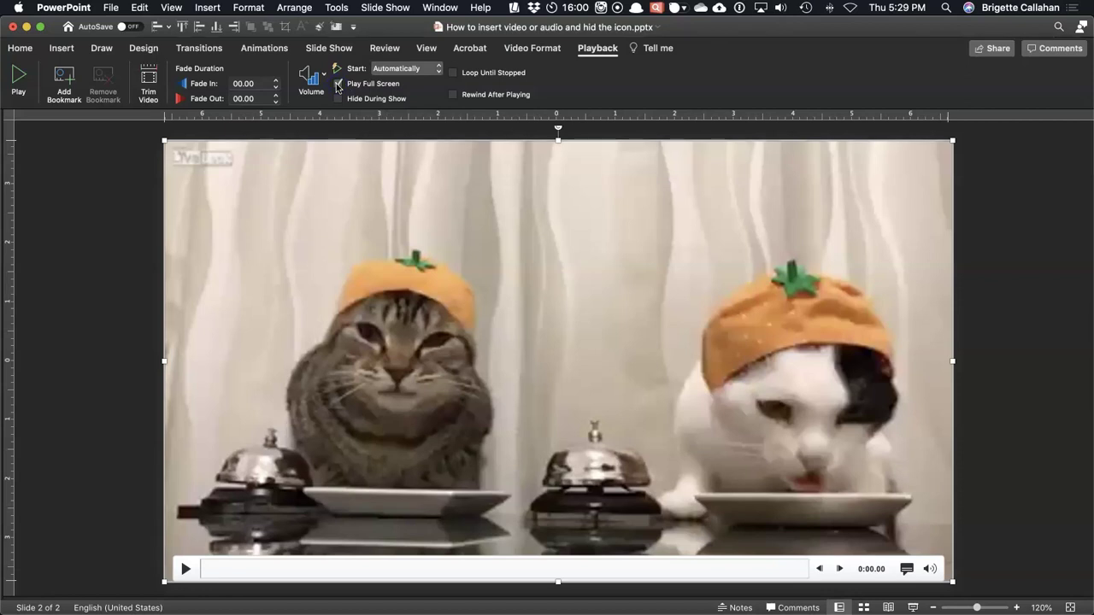
{"action": "left_click", "coordinate": [337, 84]}
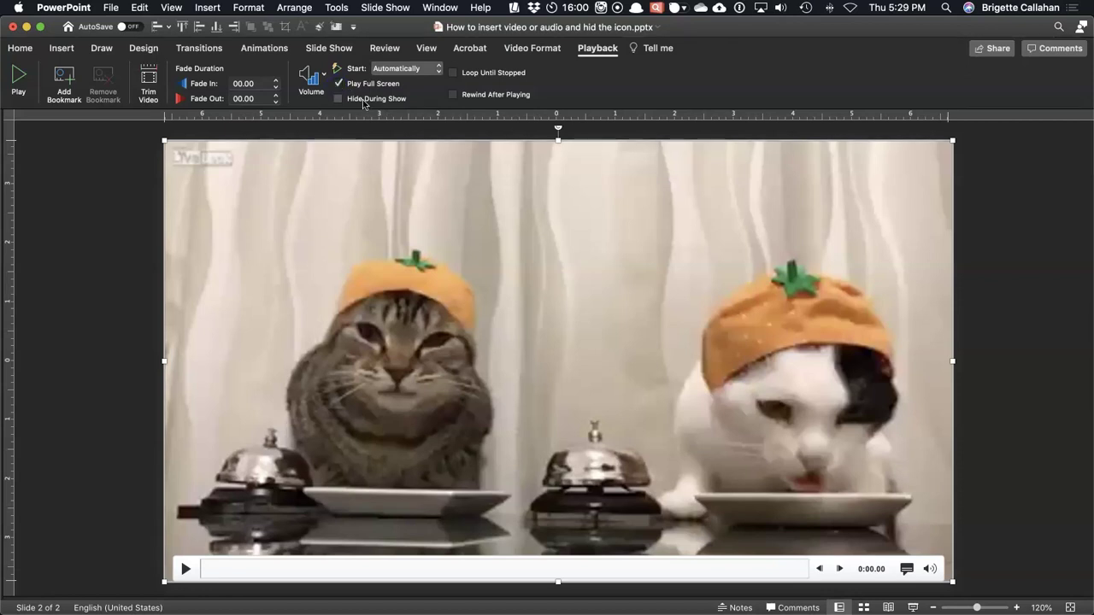
- Apply a Fade transition to the video slide and enable automatic advance after 00.00
{"action": "left_click", "coordinate": [201, 52]}
{"action": "left_click", "coordinate": [220, 79]}
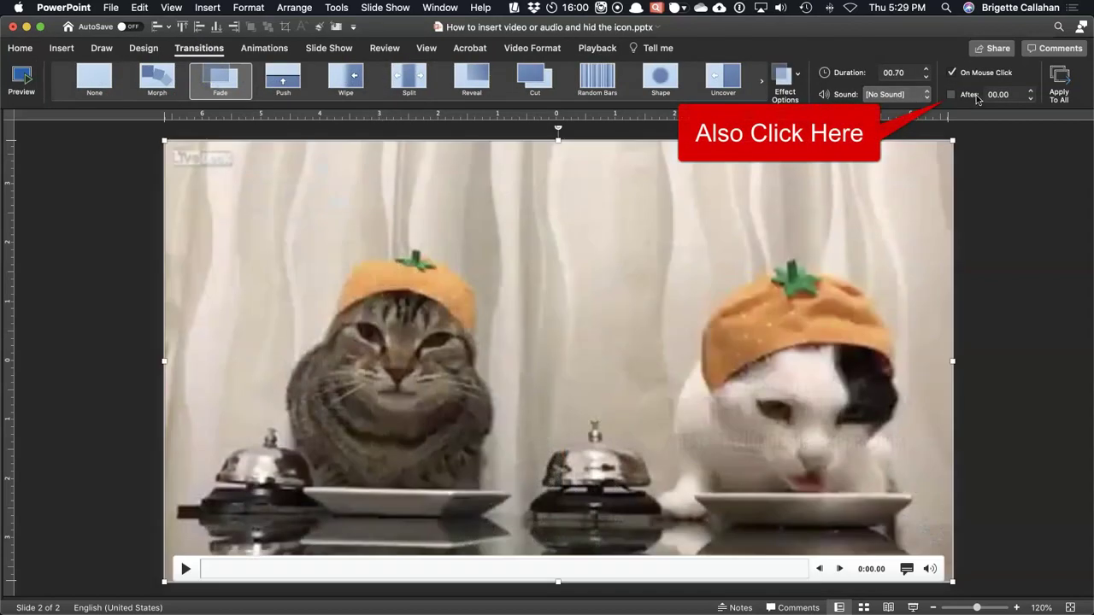
{"action": "left_click", "coordinate": [951, 95]}
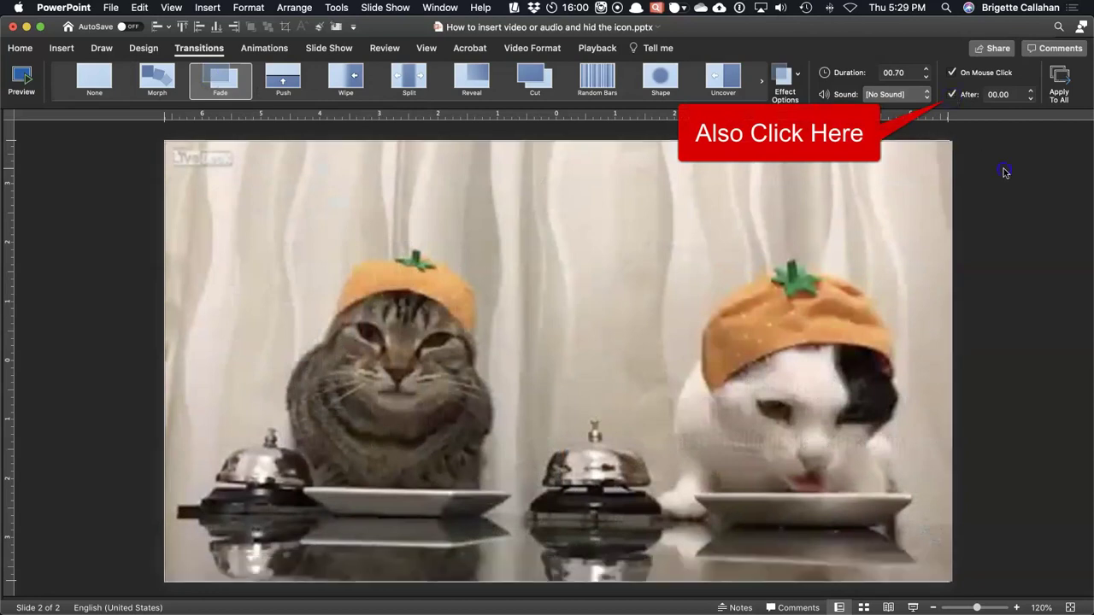
- Insert a Title Slide between the opening slide and the video slide, and open it for editing
{"action": "left_click", "coordinate": [864, 607]}
{"action": "left_click", "coordinate": [470, 305]}
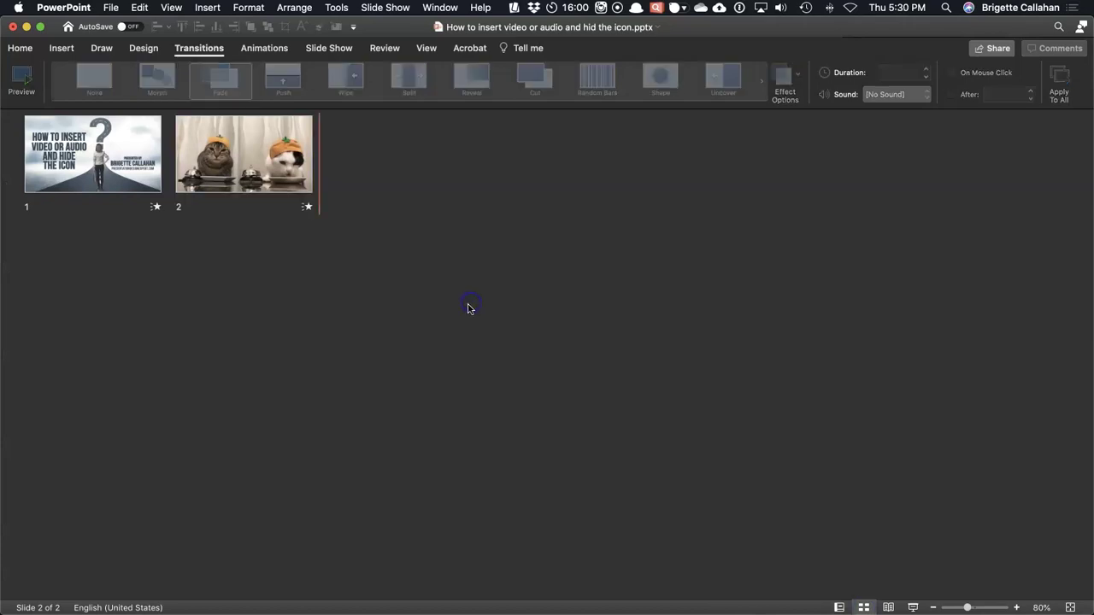
{"action": "left_click", "coordinate": [169, 148]}
{"action": "left_click", "coordinate": [31, 50]}
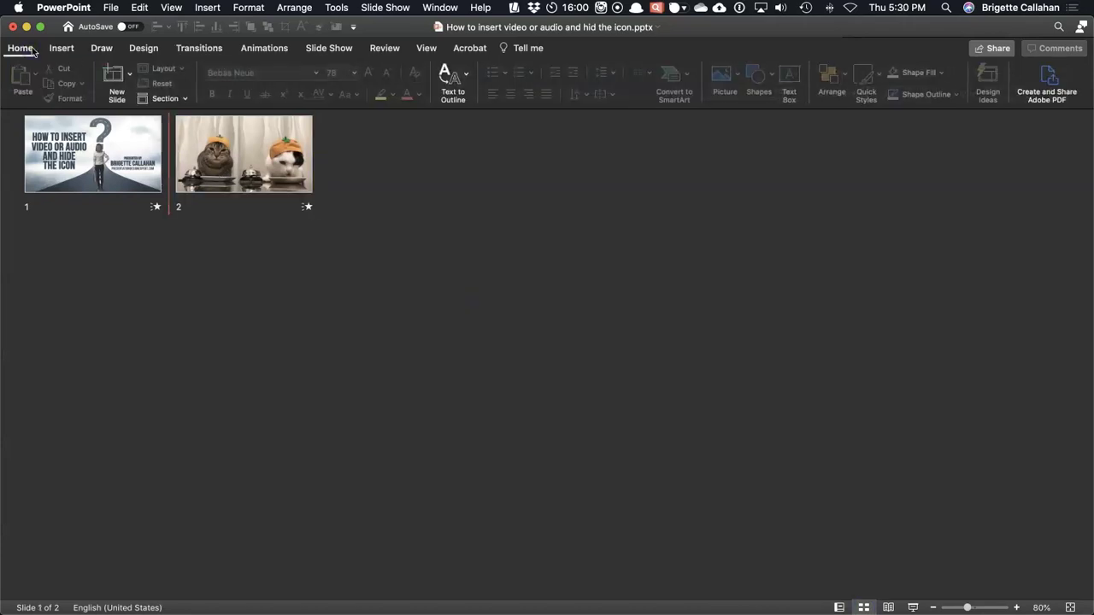
{"action": "left_click", "coordinate": [130, 73]}
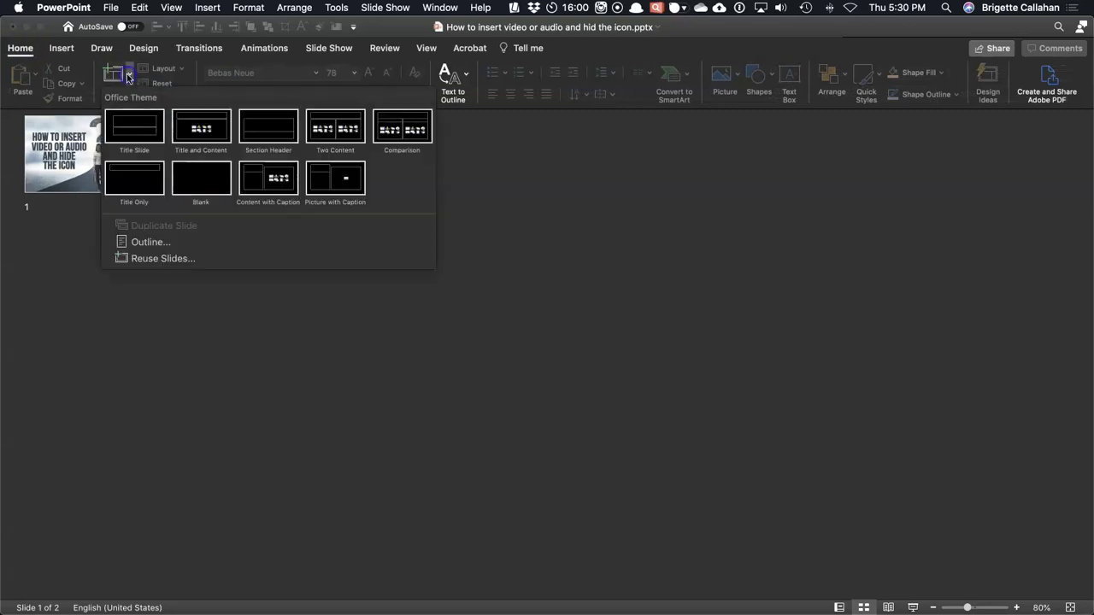
{"action": "left_click", "coordinate": [137, 127]}
{"action": "double_click", "coordinate": [283, 164]}
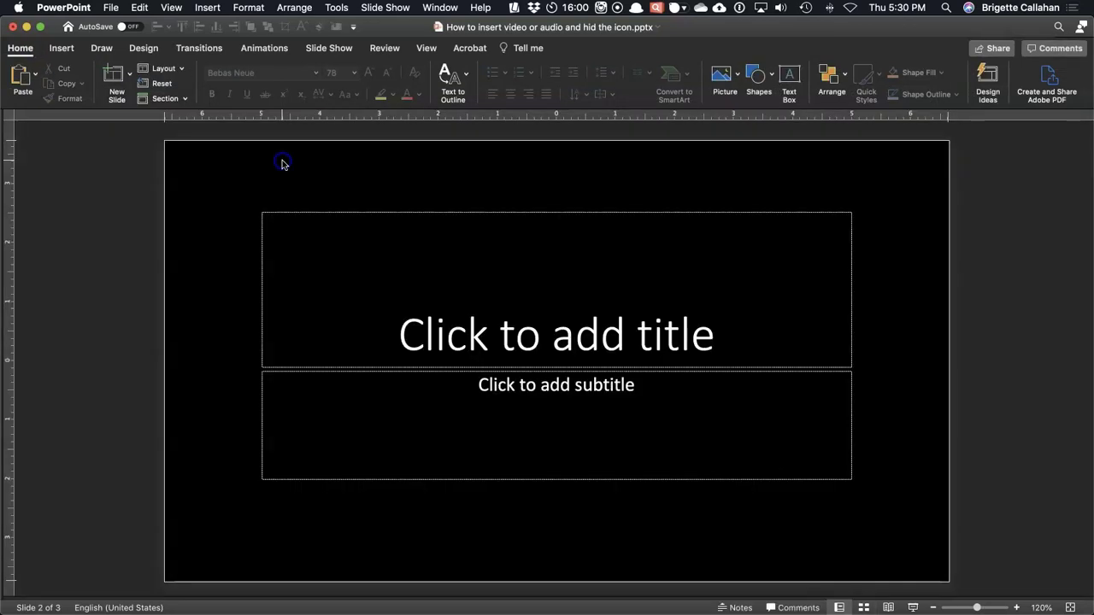
- Title the new slide "Let’s watch a video" and give it a Fade transition
{"action": "left_click", "coordinate": [475, 332]}
{"action": "type", "text": "Le"}
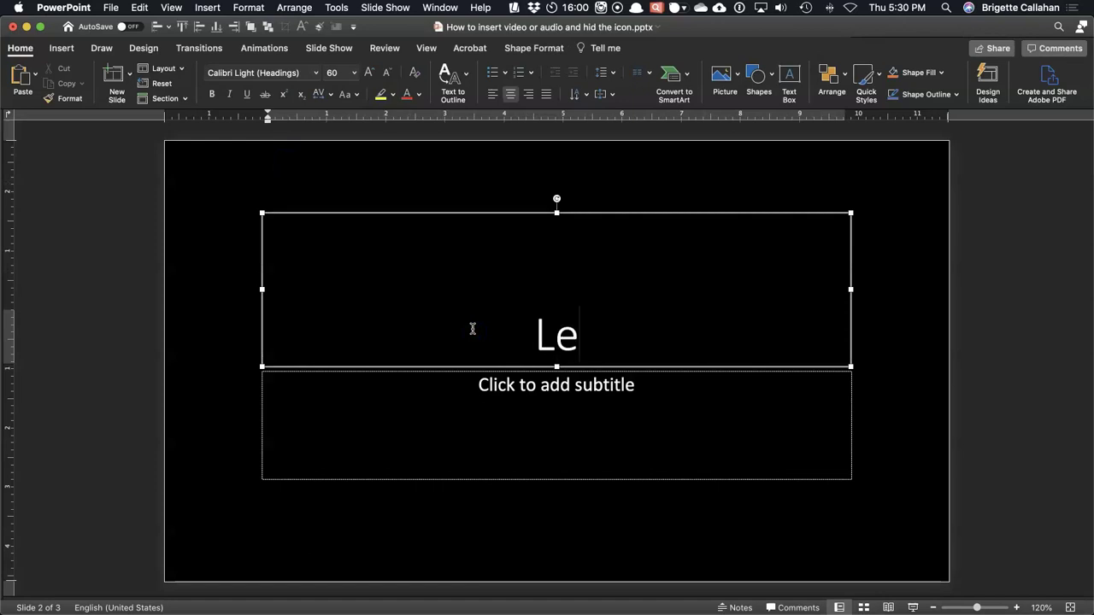
{"action": "type", "text": "t’s watch a video"}
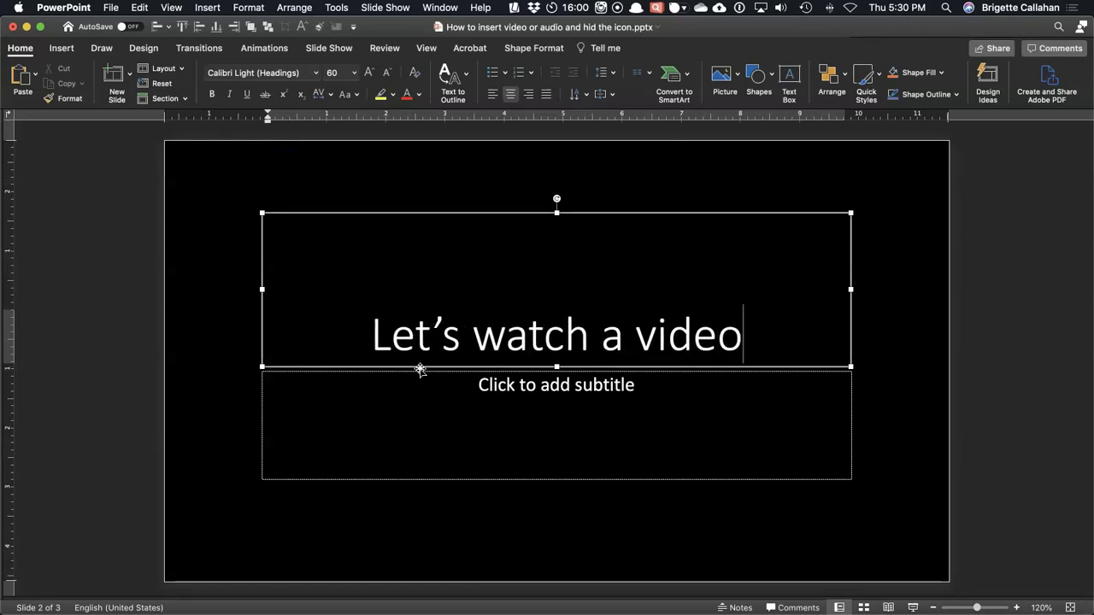
{"action": "left_click", "coordinate": [120, 340]}
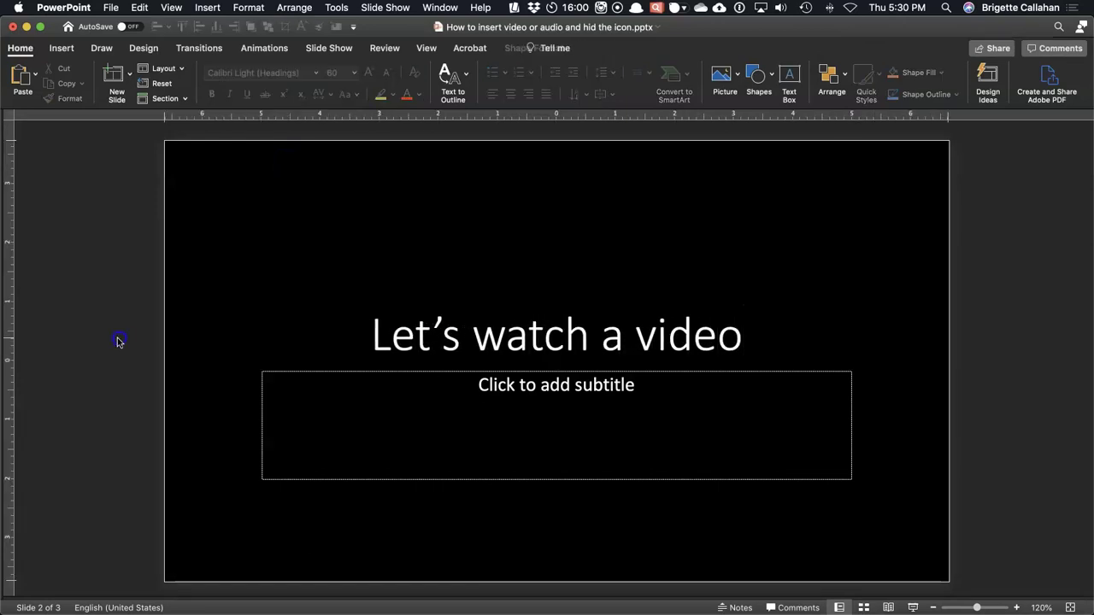
{"action": "left_click", "coordinate": [183, 49]}
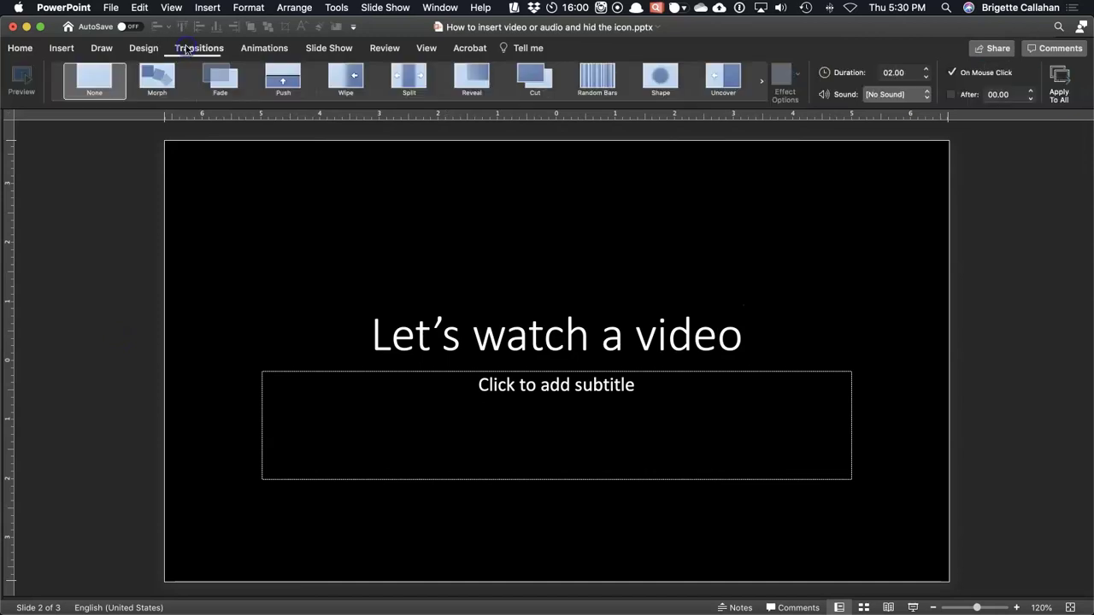
{"action": "left_click", "coordinate": [220, 79]}
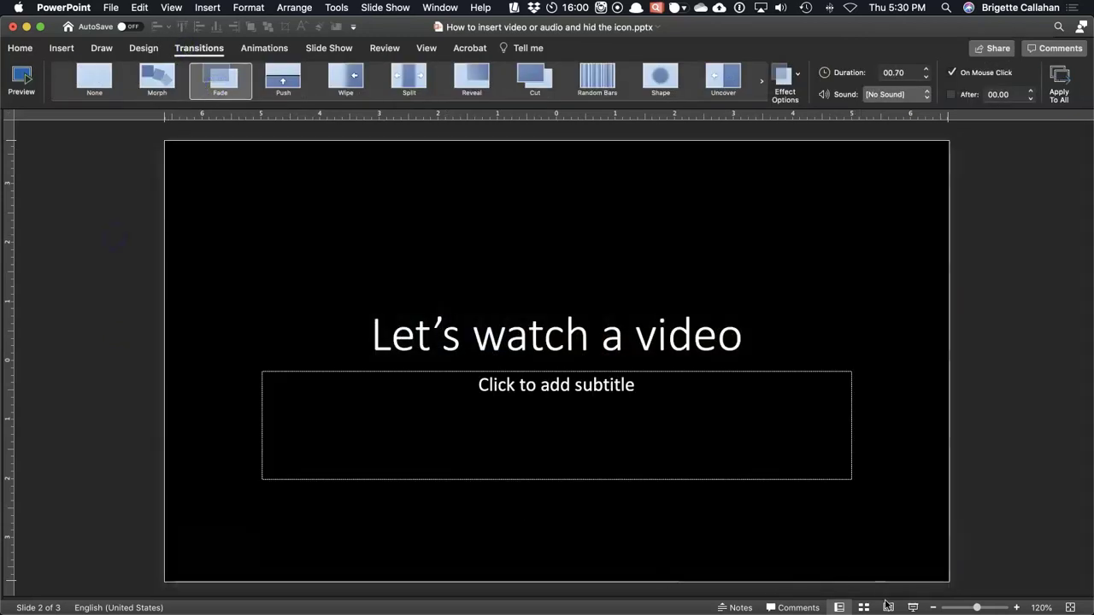
- Duplicate the "Let’s watch a video" slide and move the copy after the cat video slide
{"action": "left_click", "coordinate": [863, 607]}
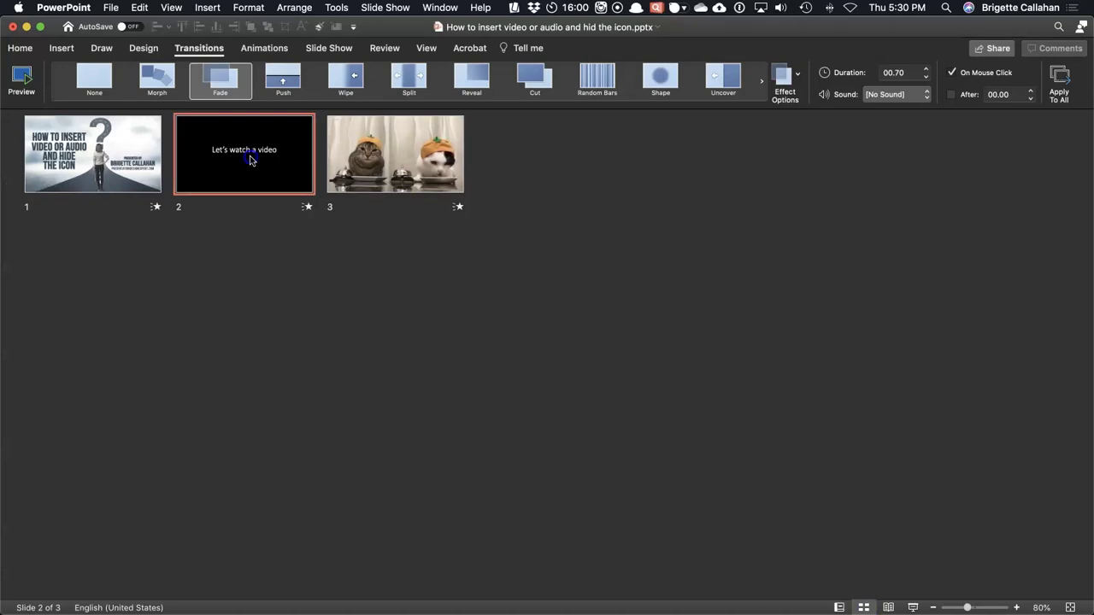
{"action": "key", "text": "super+d"}
{"action": "left_click_drag", "start_coordinate": [395, 154], "coordinate": [667, 141]}
- Replace the title on the last slide with "Wasn’t that great"
{"action": "double_click", "coordinate": [548, 153]}
{"action": "triple_click", "coordinate": [548, 340]}
{"action": "type", "text": "Wasn't tha"}
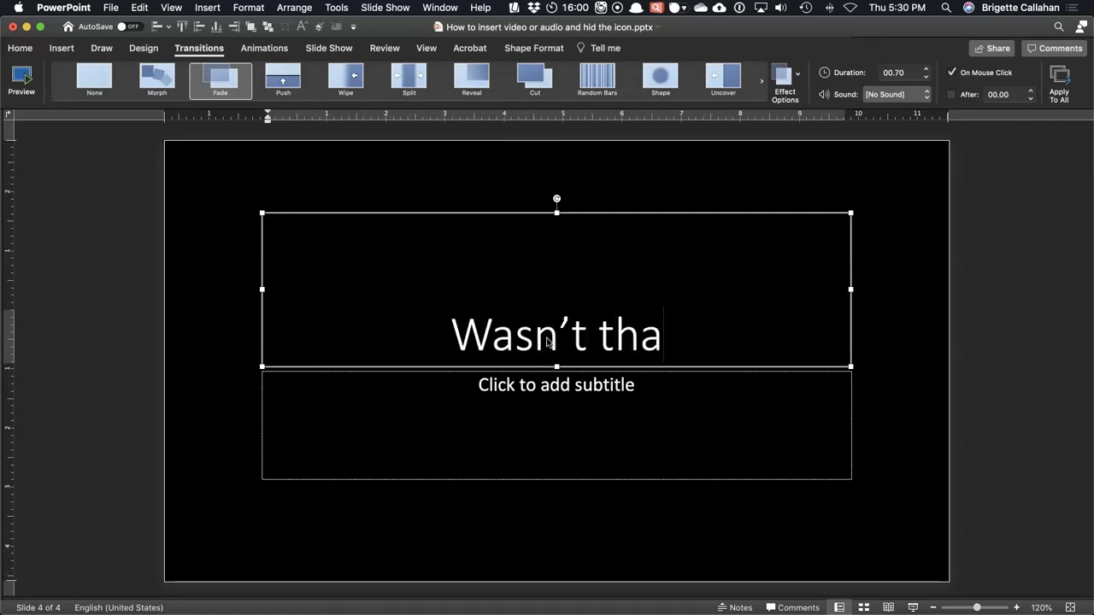
{"action": "type", "text": "t great"}
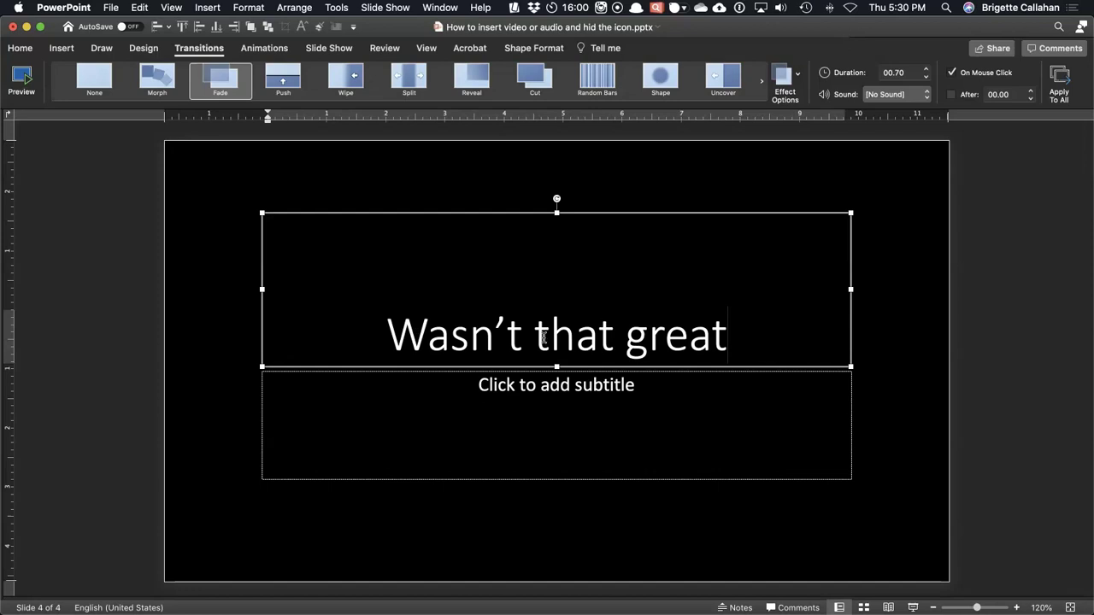
{"action": "left_click", "coordinate": [106, 371]}
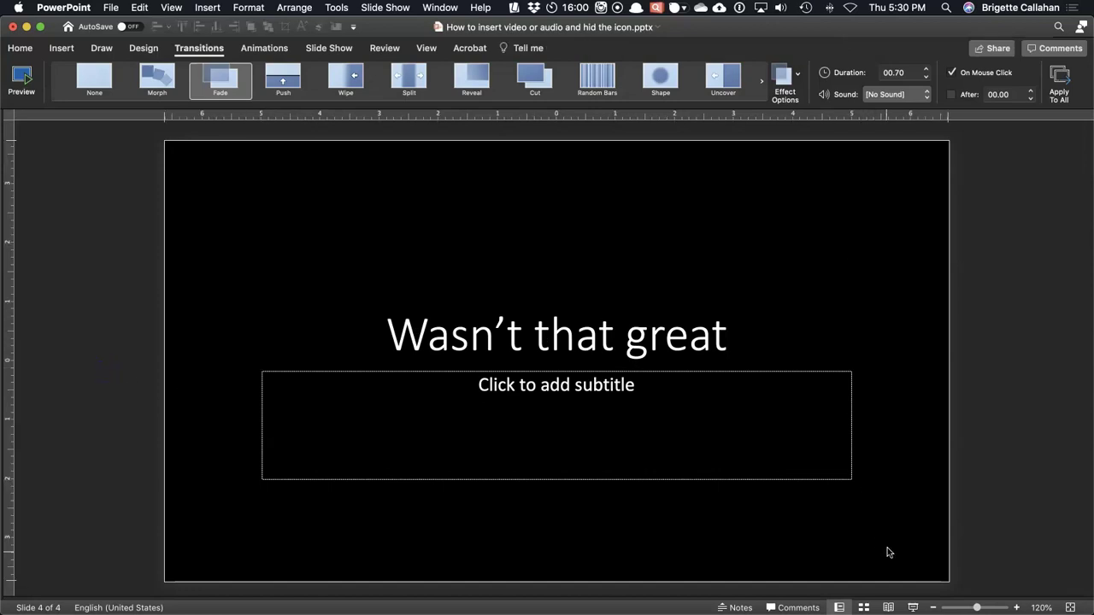
- Start the slide show from the "Let’s watch a video" slide
{"action": "left_click", "coordinate": [864, 608]}
{"action": "left_click", "coordinate": [645, 407]}
{"action": "left_click", "coordinate": [266, 167]}
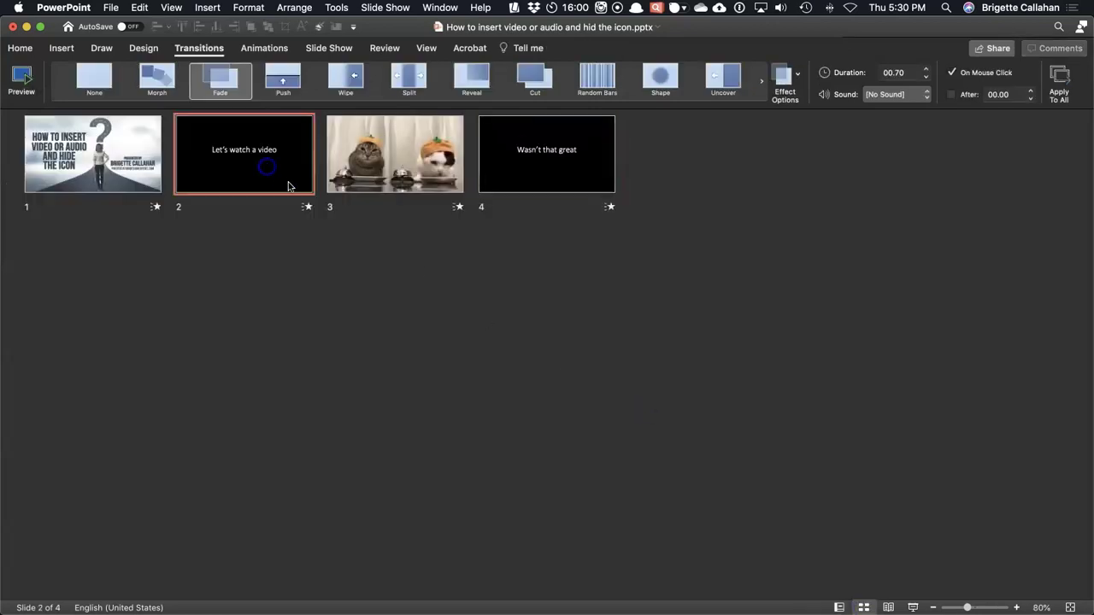
{"action": "left_click", "coordinate": [913, 608]}
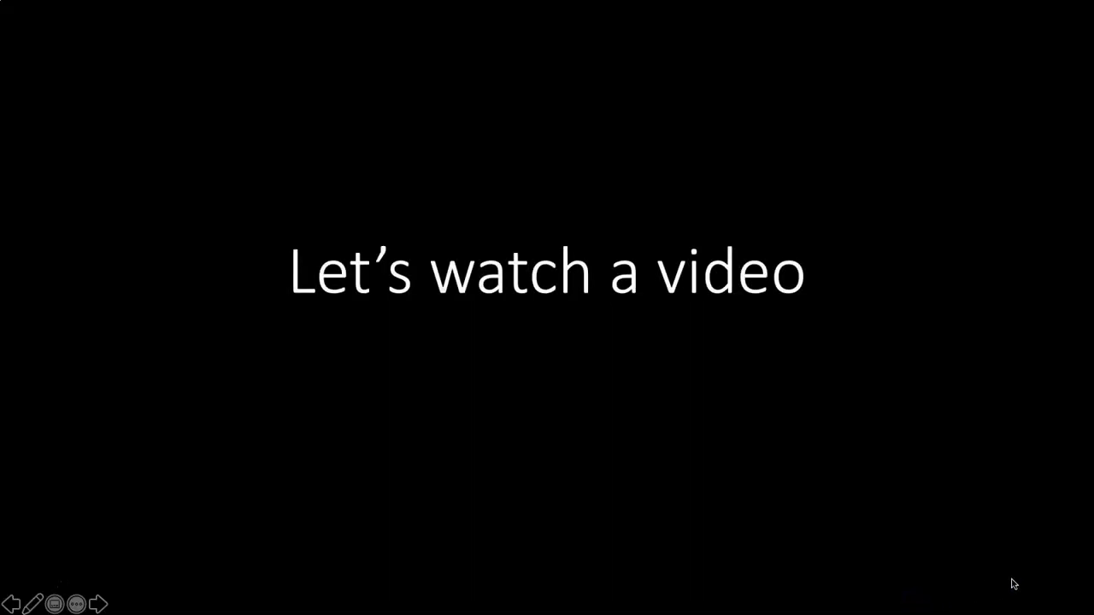
- Play the slide show through the cat video to the "Wasn’t that great" slide and exit it
{"action": "left_click", "coordinate": [1012, 584]}
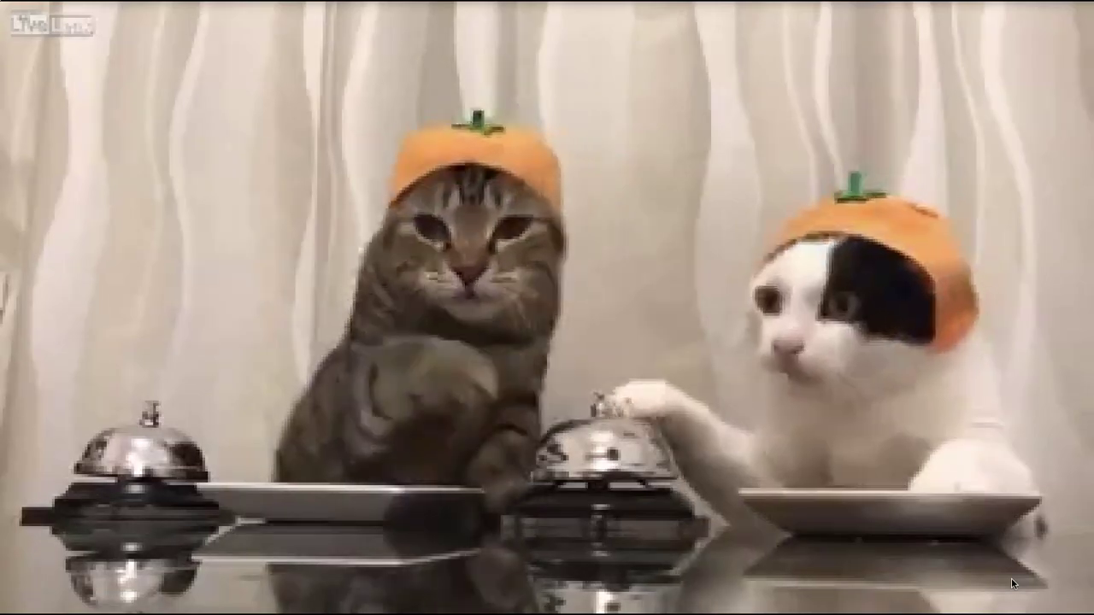
{"action": "key", "text": "Right"}
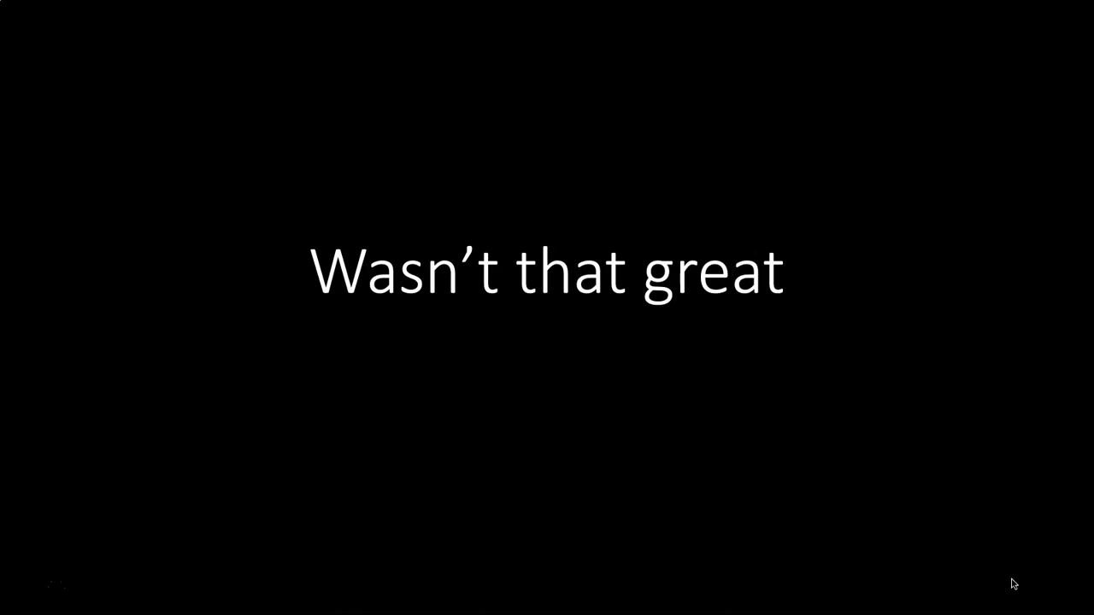
{"action": "key", "text": "Escape"}
- Duplicate the "Wasn’t that great" slide and make the copy an empty black slide by changing its layout and deleting its title
{"action": "left_click", "coordinate": [568, 137]}
{"action": "key", "text": "super+d"}
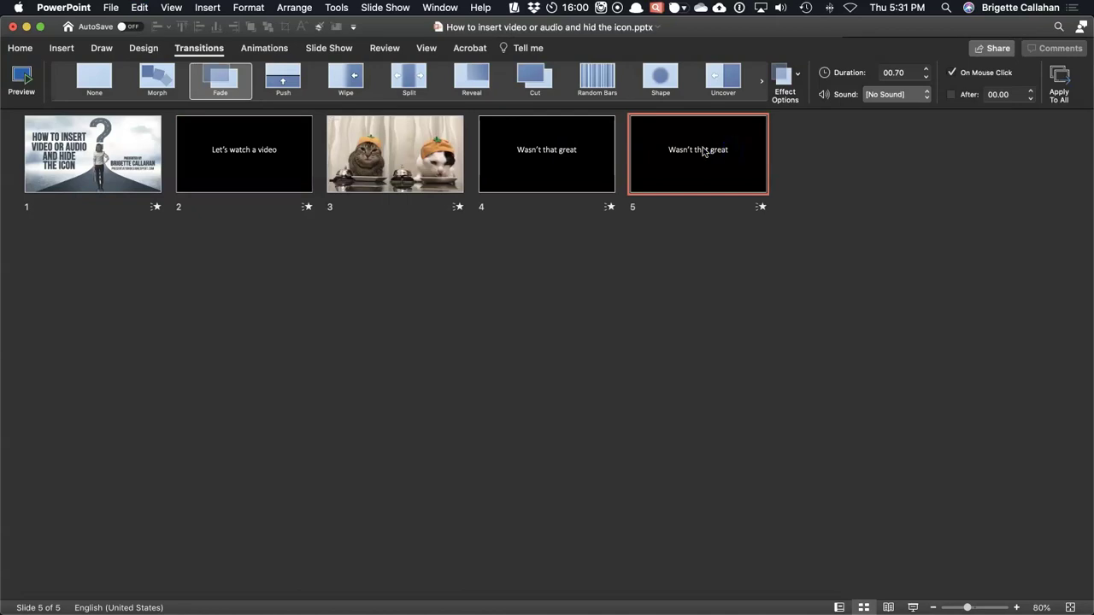
{"action": "double_click", "coordinate": [703, 151]}
{"action": "left_click_drag", "start_coordinate": [202, 279], "coordinate": [889, 530]}
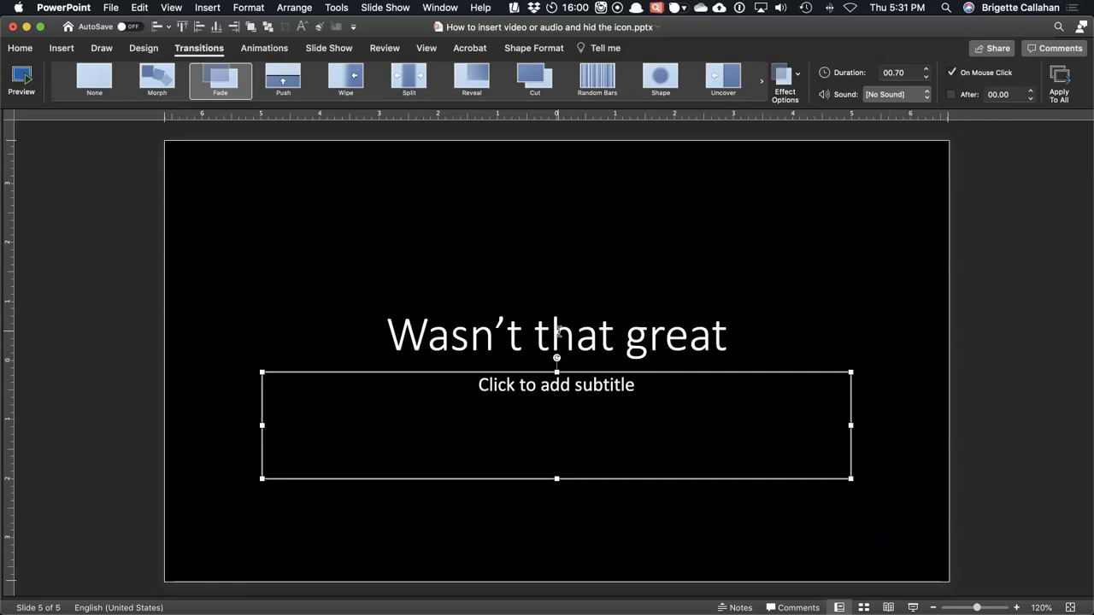
{"action": "left_click", "coordinate": [22, 48]}
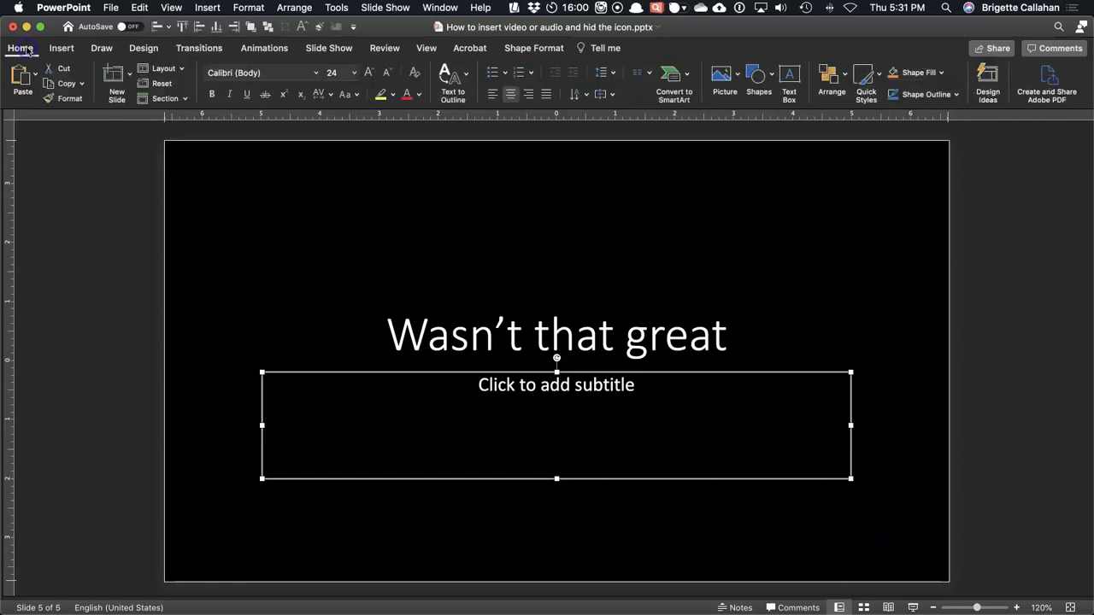
{"action": "left_click", "coordinate": [181, 70]}
{"action": "left_click", "coordinate": [231, 174]}
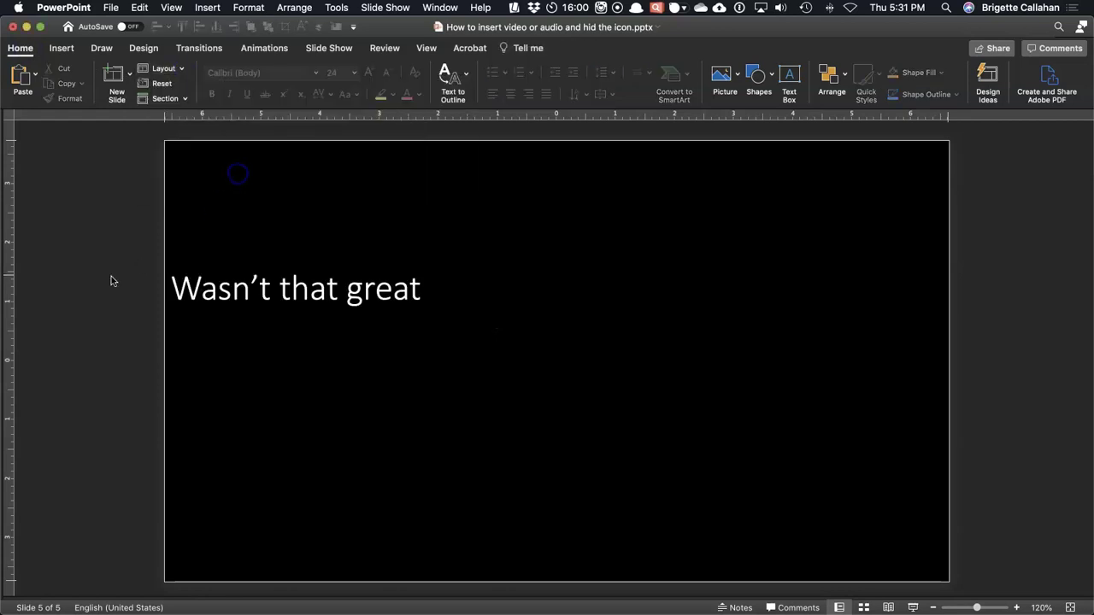
{"action": "left_click", "coordinate": [168, 289]}
{"action": "key", "text": "BackSpace"}
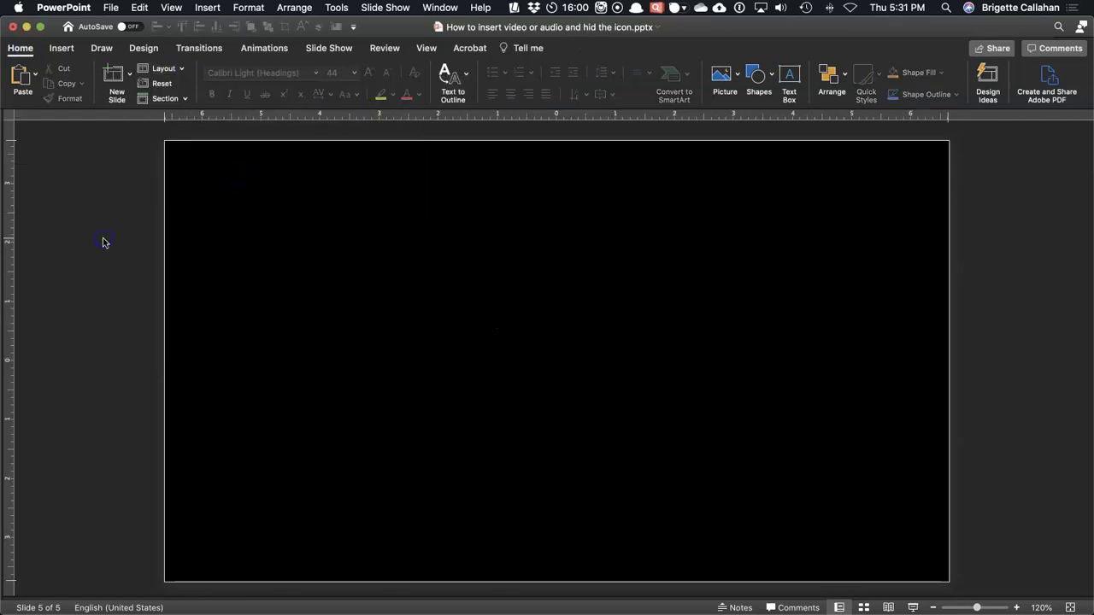
- Insert MLKDreamSpeech.mp3 from the Video and Audio in PPT folder onto the empty slide and place its icon near the slide's centre
{"action": "left_click_drag", "start_coordinate": [1090, 279], "coordinate": [860, 253]}
{"action": "left_click", "coordinate": [905, 231]}
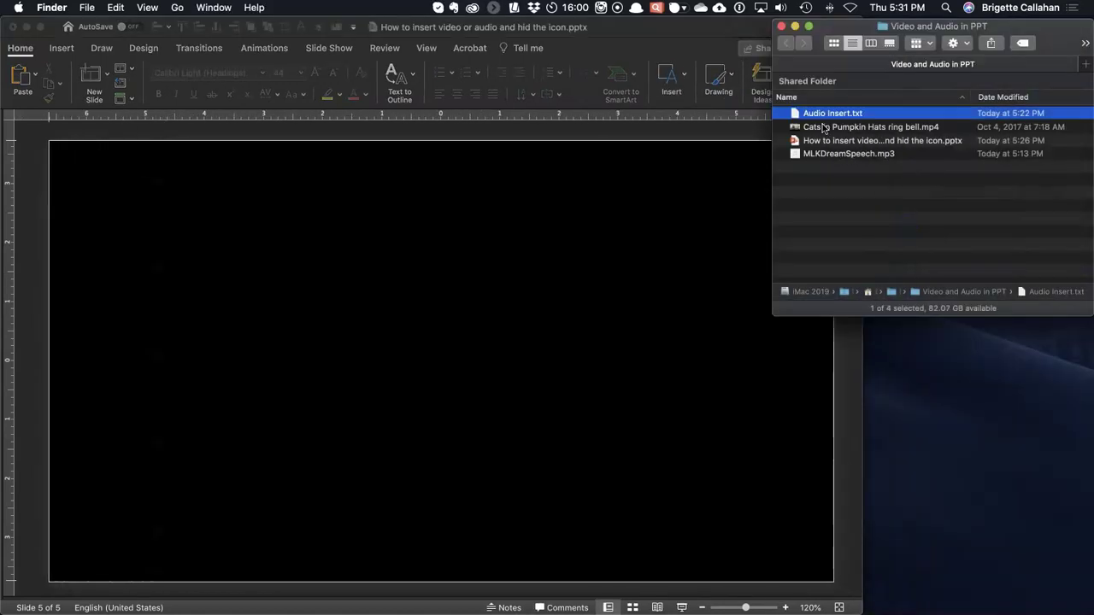
{"action": "left_click_drag", "start_coordinate": [795, 154], "coordinate": [350, 280]}
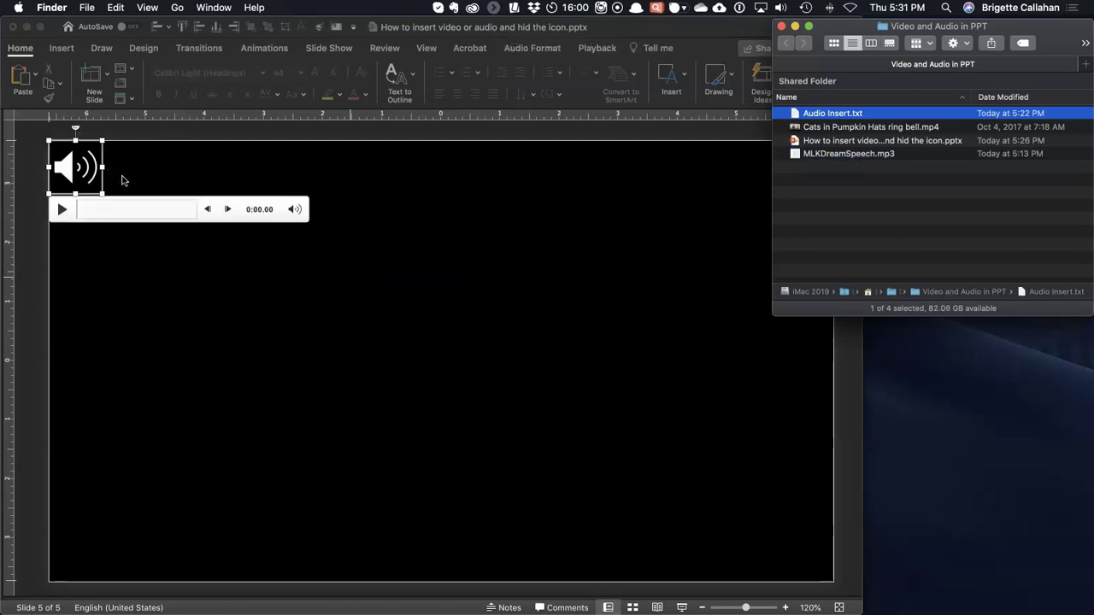
{"action": "left_click", "coordinate": [81, 169]}
{"action": "left_click_drag", "start_coordinate": [80, 169], "coordinate": [447, 318]}
- Move the audio icon on slide 5 off the slide, just beyond its right edge
{"action": "scroll", "coordinate": [609, 365], "scroll_direction": "up", "scroll_amount": 2}
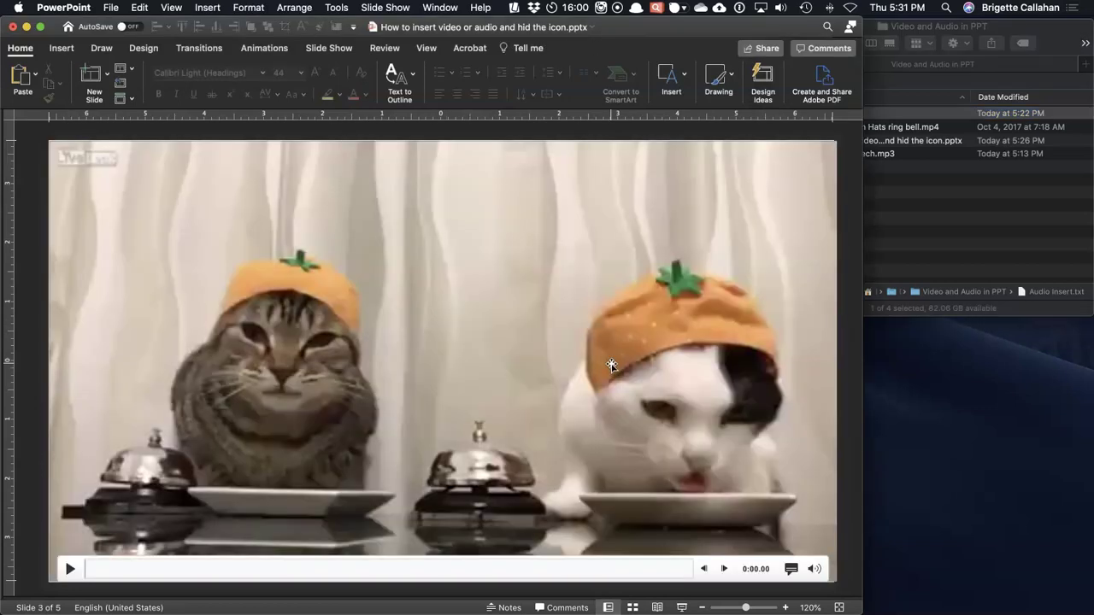
{"action": "scroll", "coordinate": [517, 389], "scroll_direction": "down", "scroll_amount": 1}
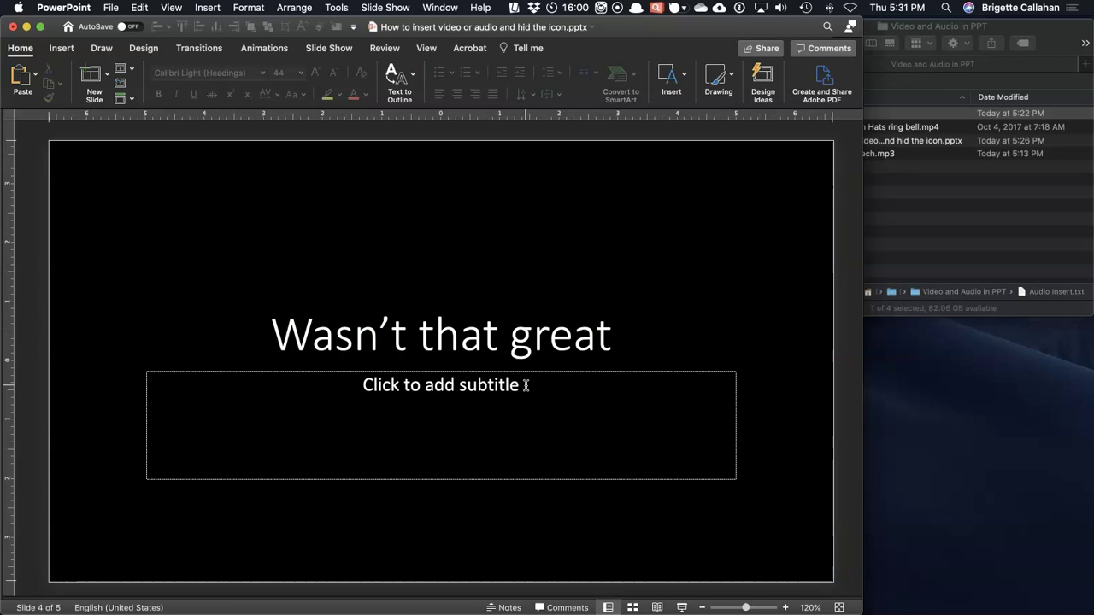
{"action": "scroll", "coordinate": [720, 483], "scroll_direction": "down", "scroll_amount": 1}
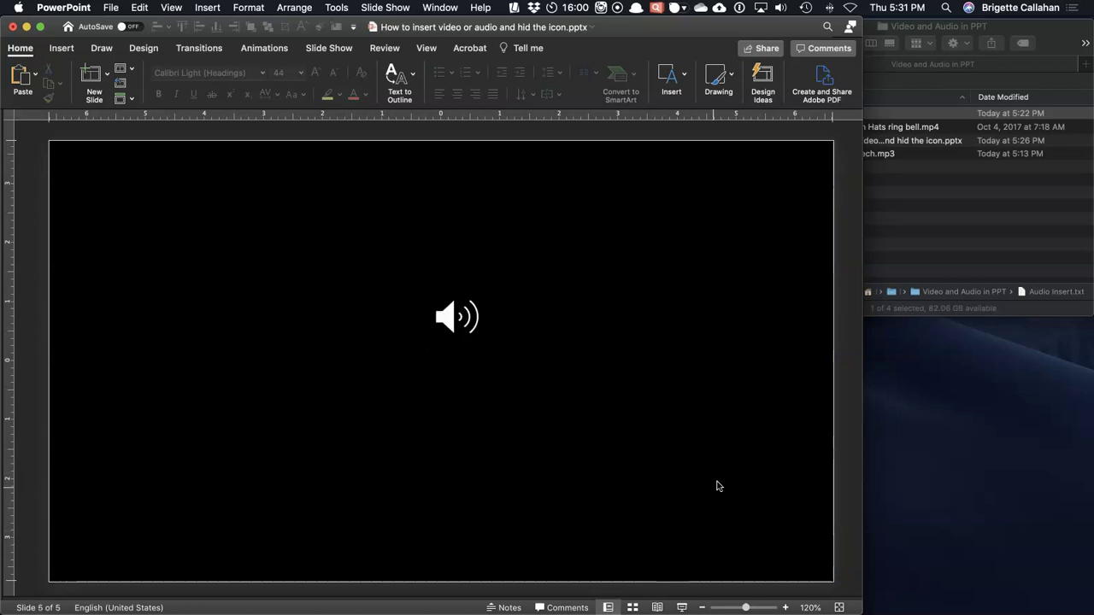
{"action": "left_click_drag", "start_coordinate": [745, 608], "coordinate": [732, 607]}
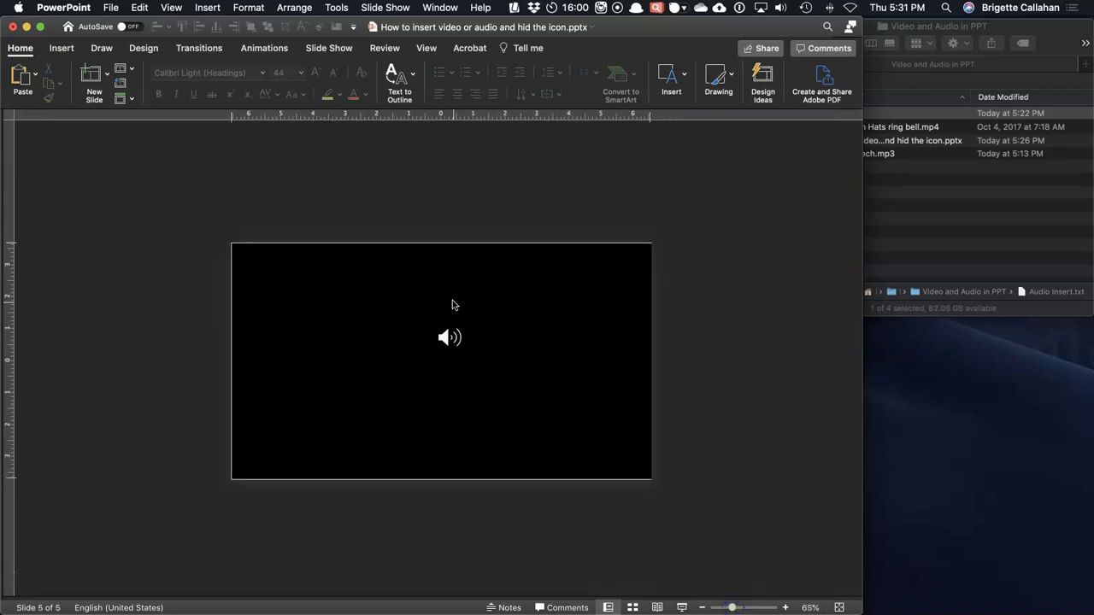
{"action": "left_click_drag", "start_coordinate": [453, 335], "coordinate": [695, 321]}
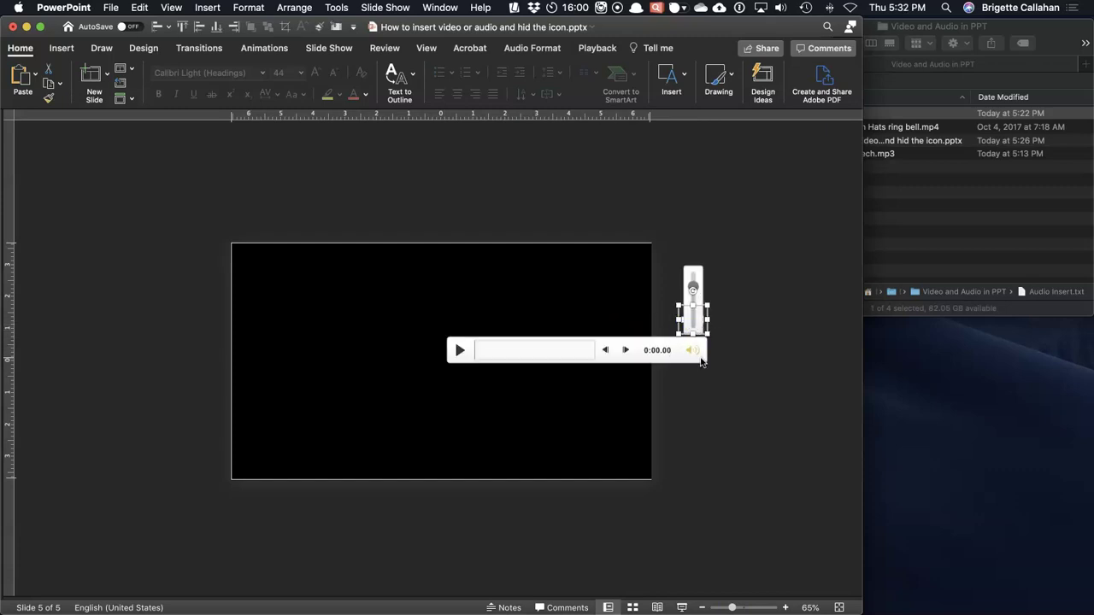
- Open Audio Insert.txt to look up the excerpt times, and jump to the end of the speech in the audio player
{"action": "left_click", "coordinate": [929, 191]}
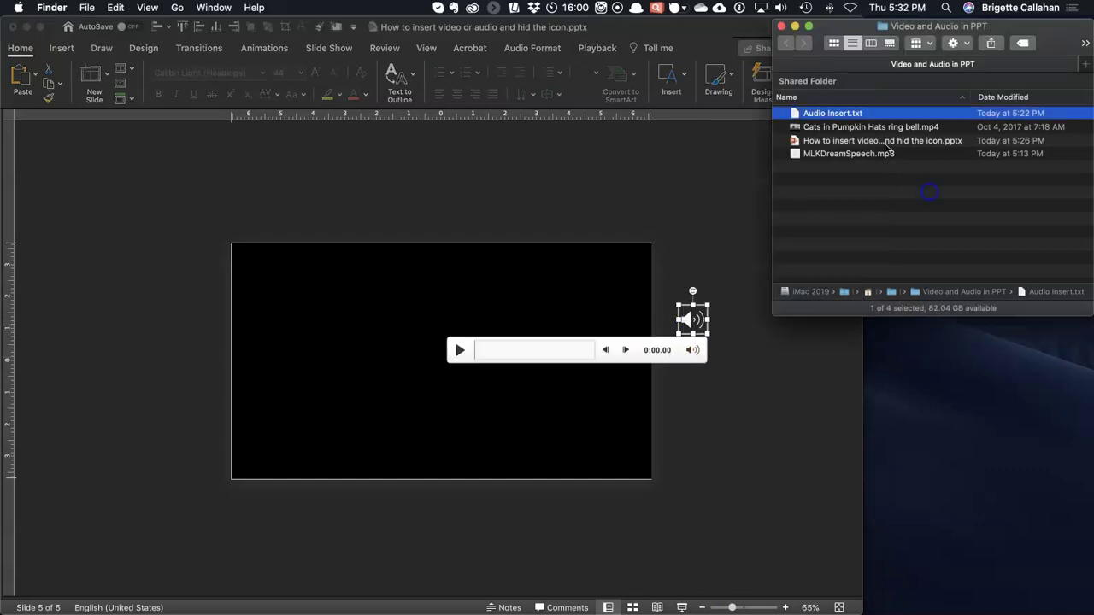
{"action": "double_click", "coordinate": [836, 113]}
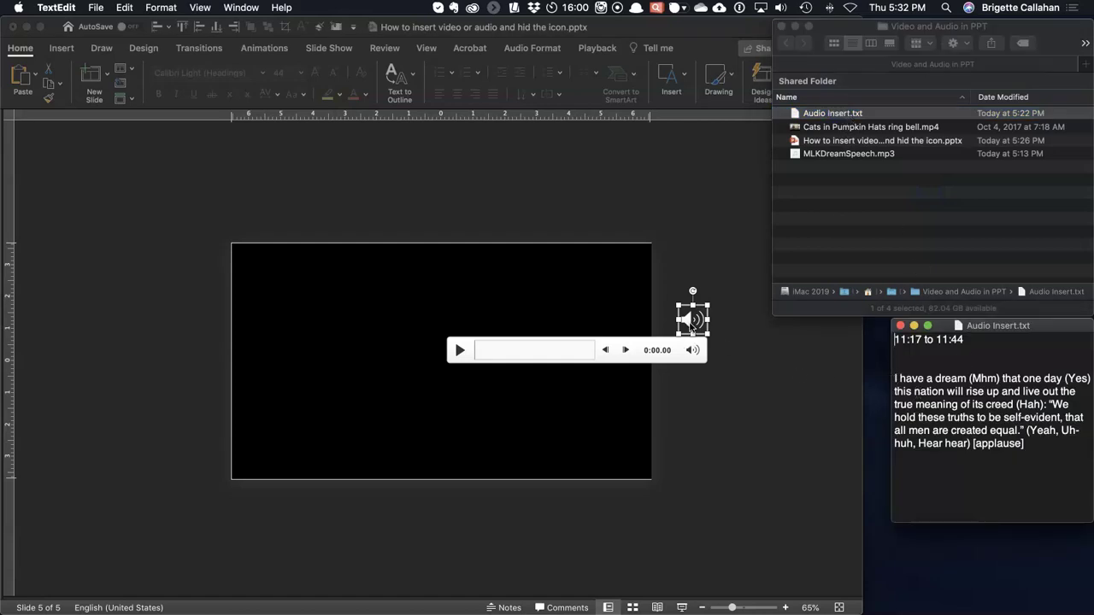
{"action": "left_click", "coordinate": [600, 351]}
{"action": "left_click", "coordinate": [592, 350]}
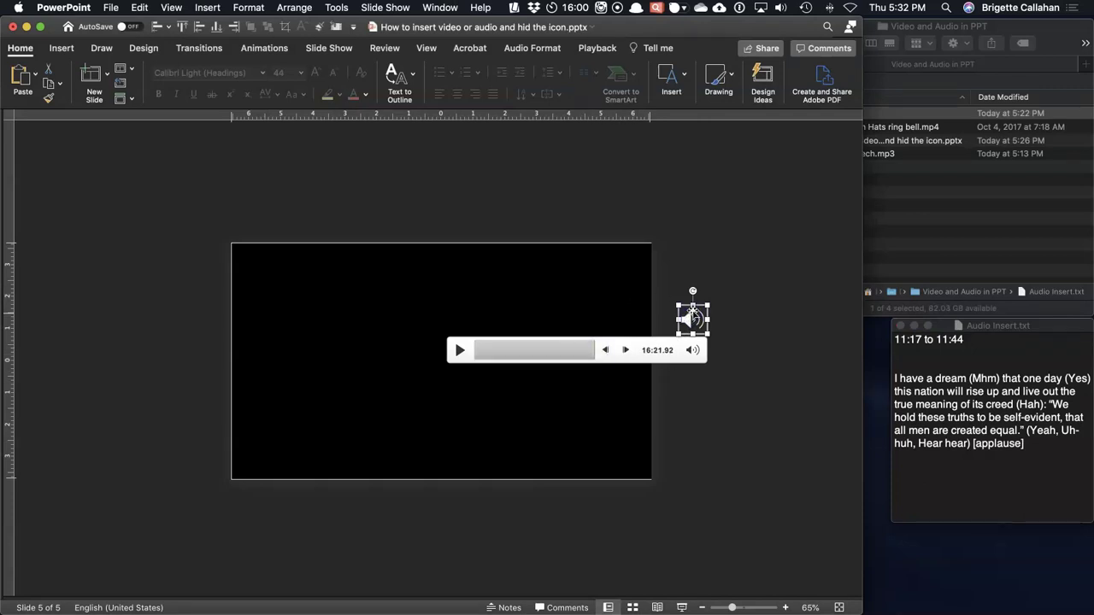
- Trim the speech audio to the excerpt from about 11:17 to 11:44
{"action": "left_click", "coordinate": [597, 49]}
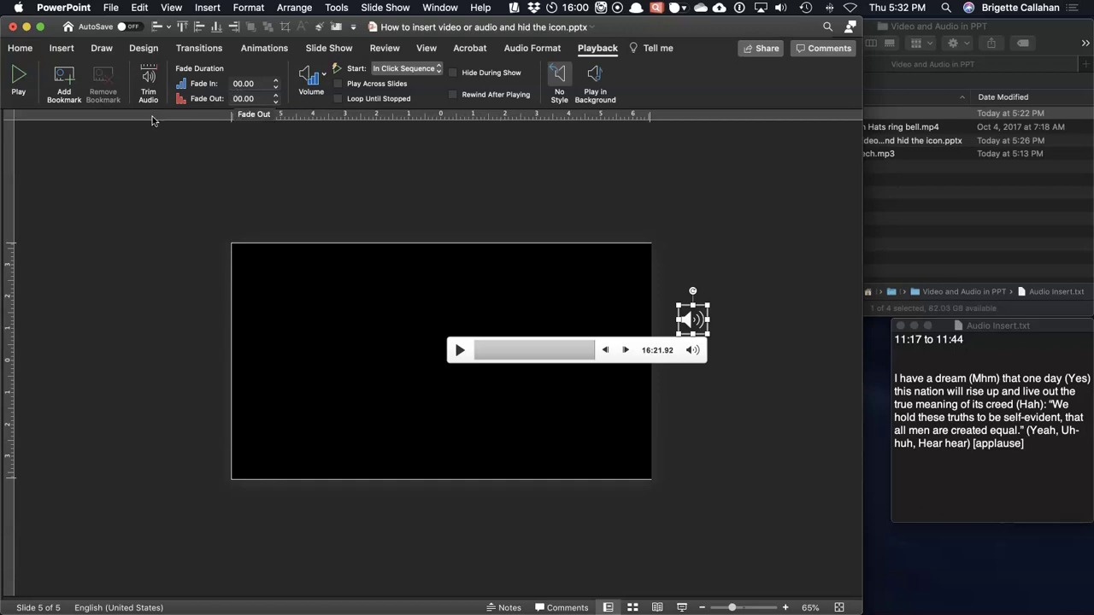
{"action": "left_click", "coordinate": [148, 78]}
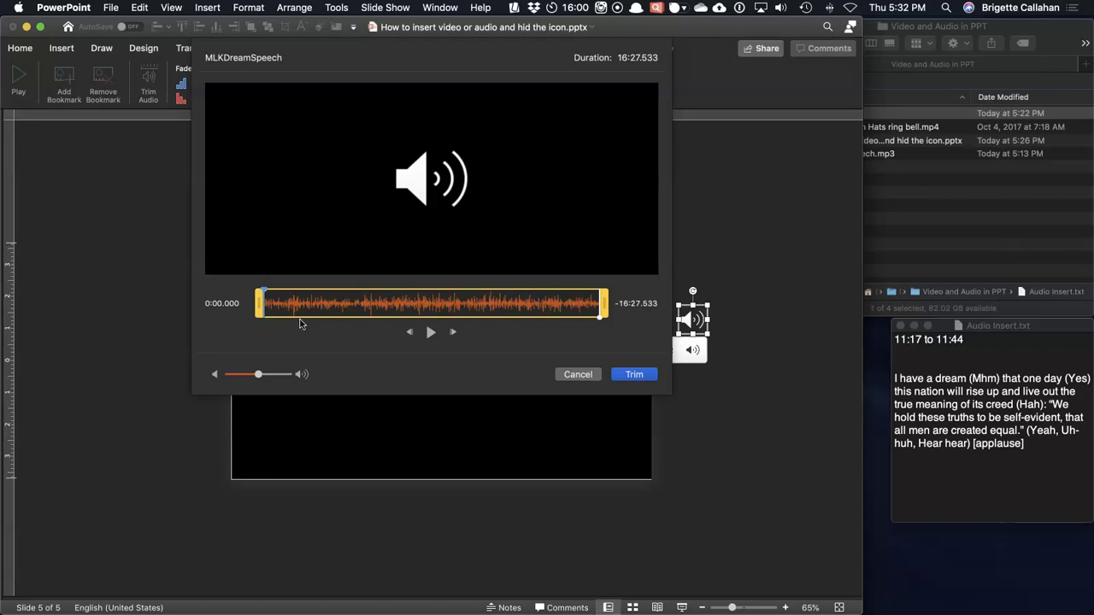
{"action": "left_click_drag", "start_coordinate": [258, 311], "coordinate": [490, 311]}
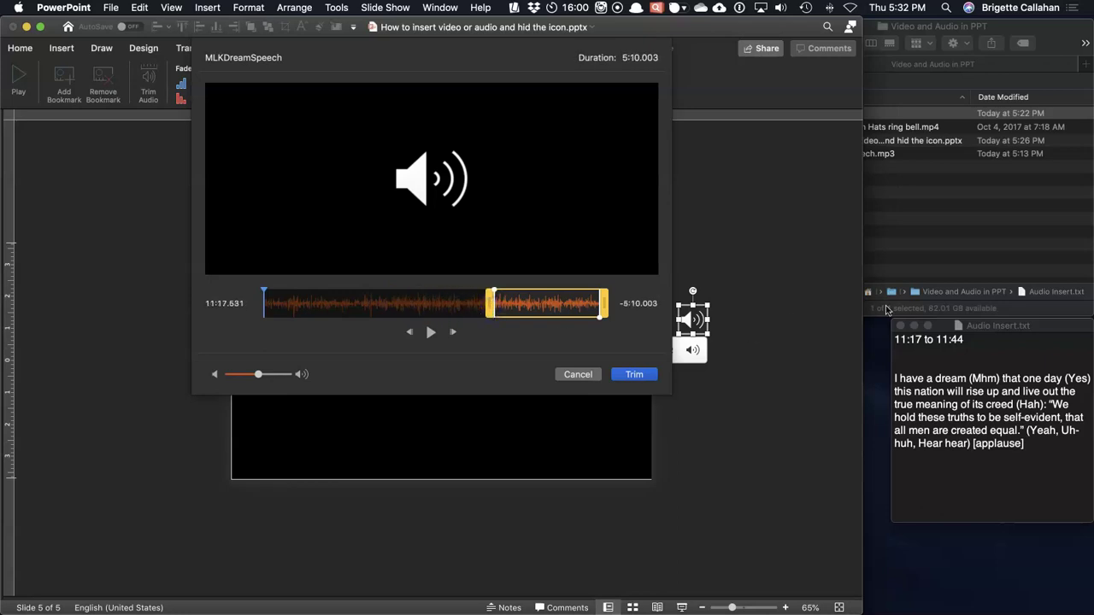
{"action": "left_click_drag", "start_coordinate": [604, 303], "coordinate": [508, 303]}
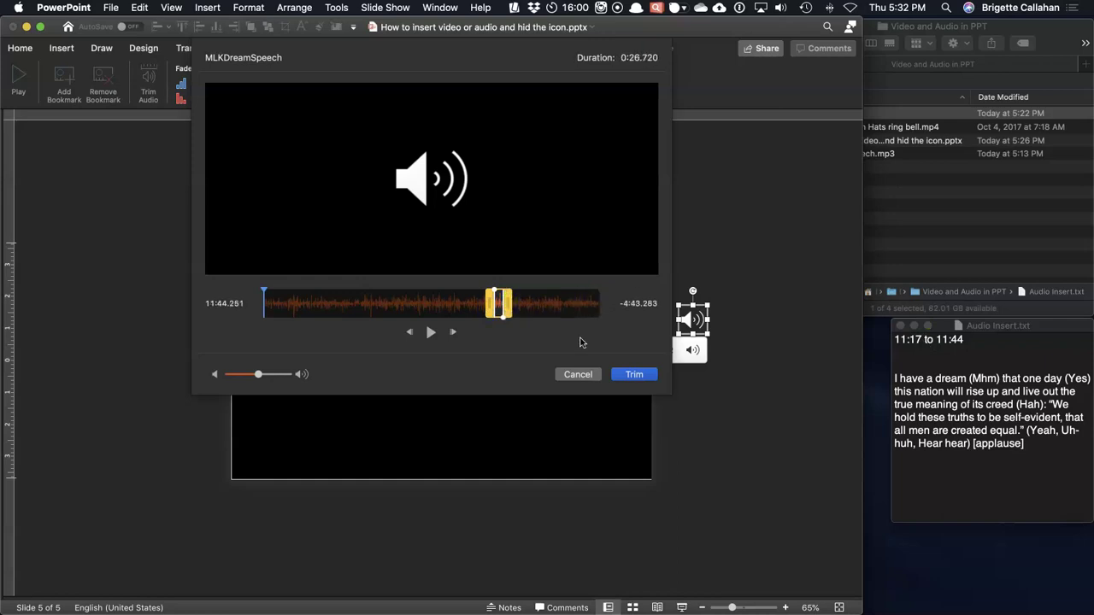
{"action": "left_click", "coordinate": [645, 376]}
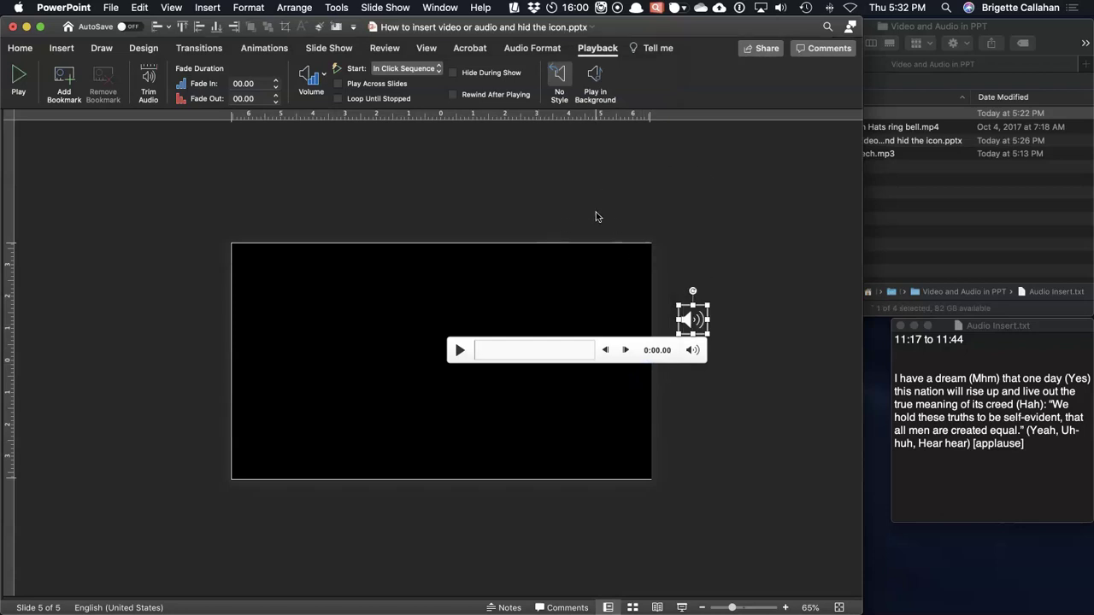
- Set both the fade-in and the fade-out duration of the audio to 01.00
{"action": "left_click", "coordinate": [275, 80]}
{"action": "left_click", "coordinate": [275, 81]}
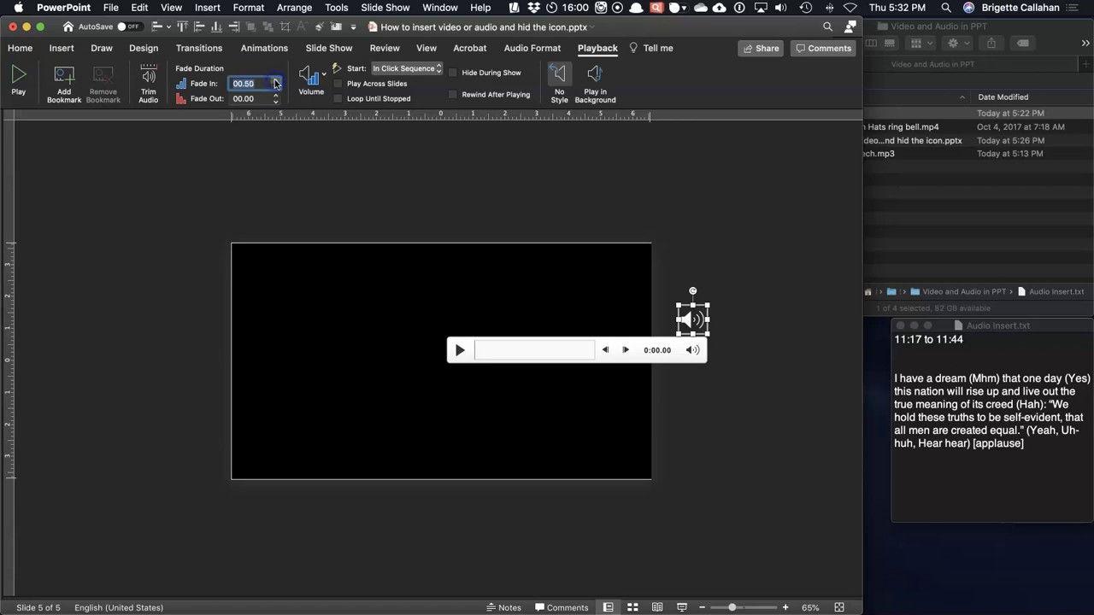
{"action": "left_click", "coordinate": [275, 96]}
{"action": "left_click", "coordinate": [275, 96]}
{"action": "left_click", "coordinate": [275, 96]}
{"action": "left_click", "coordinate": [276, 97]}
{"action": "left_click", "coordinate": [275, 80]}
{"action": "left_click", "coordinate": [285, 139]}
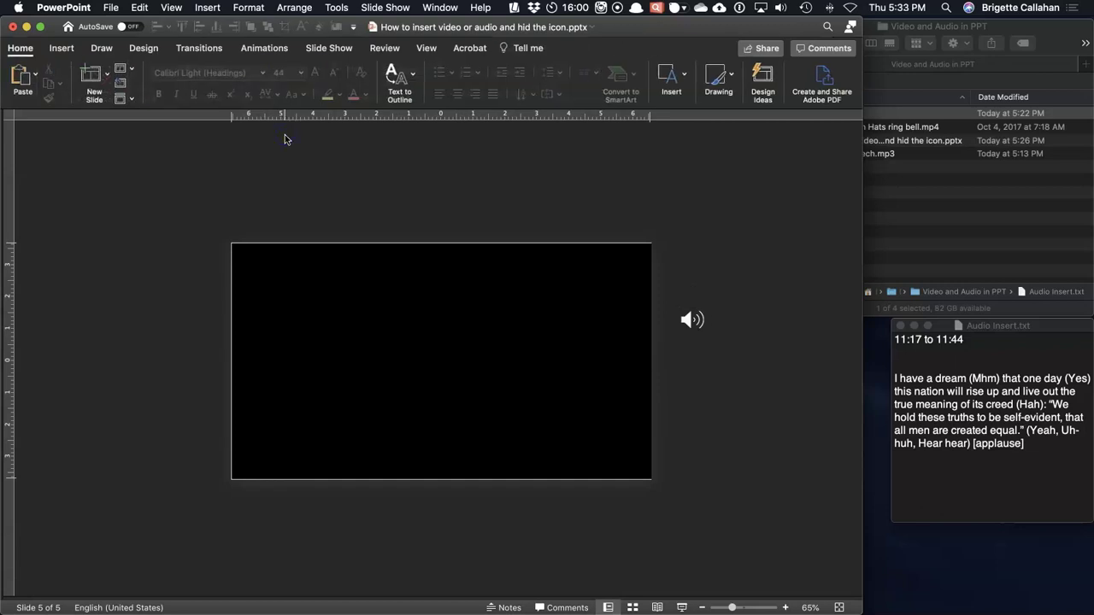
- Set the off-slide audio clip to start automatically
{"action": "left_click", "coordinate": [692, 320]}
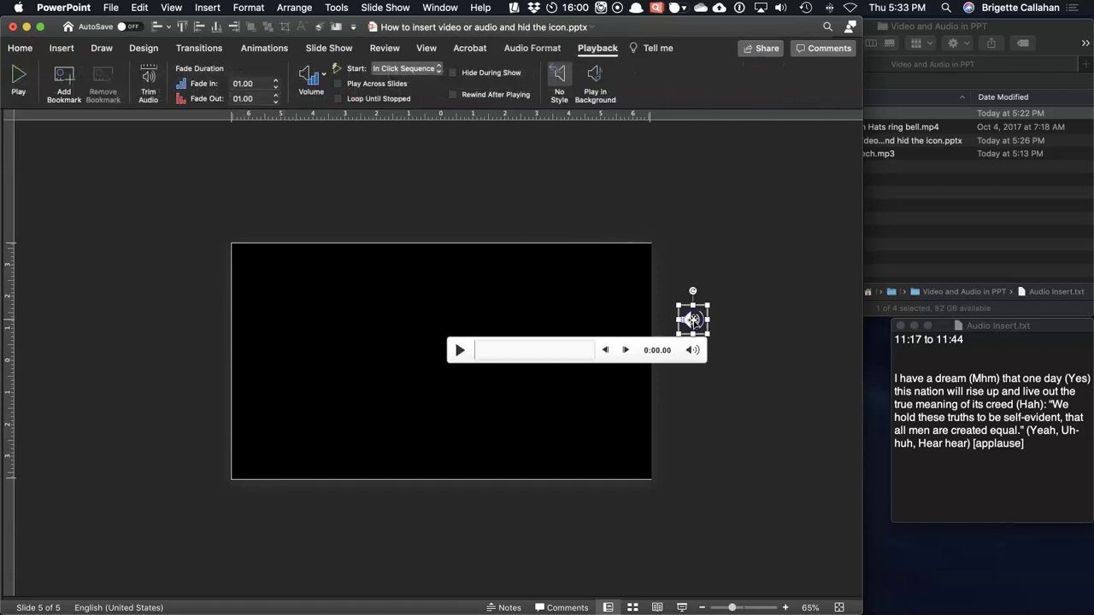
{"action": "left_click", "coordinate": [436, 68]}
{"action": "left_click", "coordinate": [429, 81]}
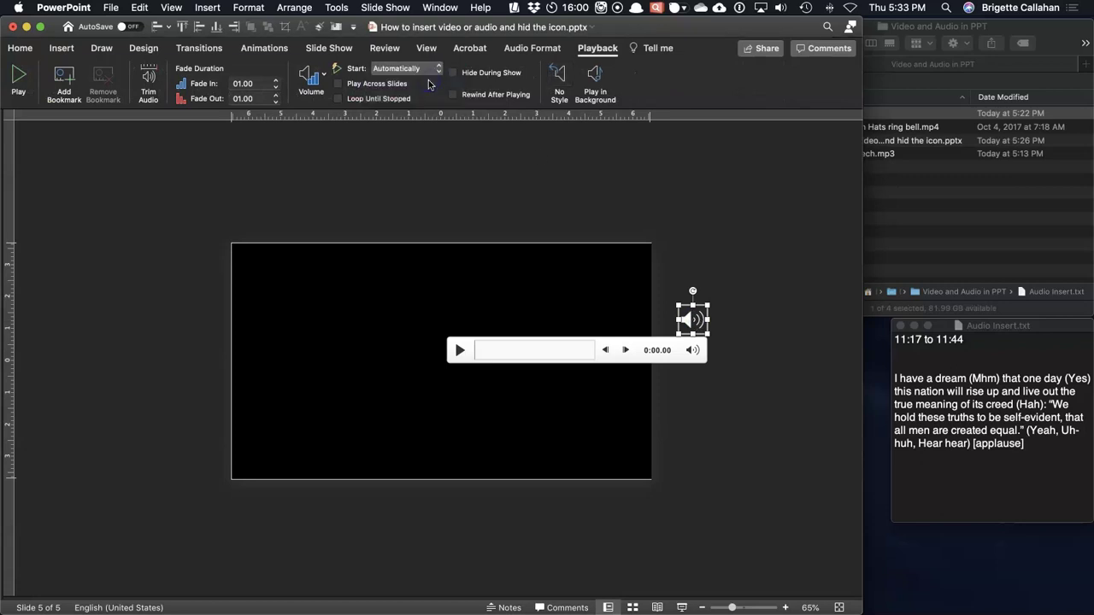
- Make the audio slide also advance automatically after 00.00, keeping the advance on mouse click
{"action": "left_click", "coordinate": [196, 49]}
{"action": "left_click", "coordinate": [700, 95]}
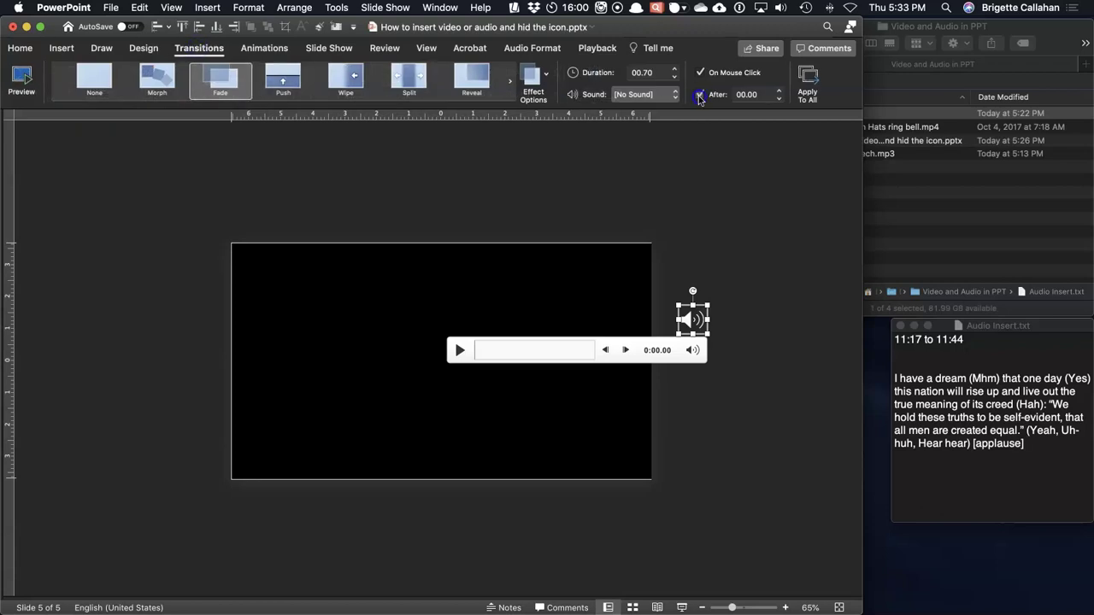
{"action": "left_click", "coordinate": [649, 167]}
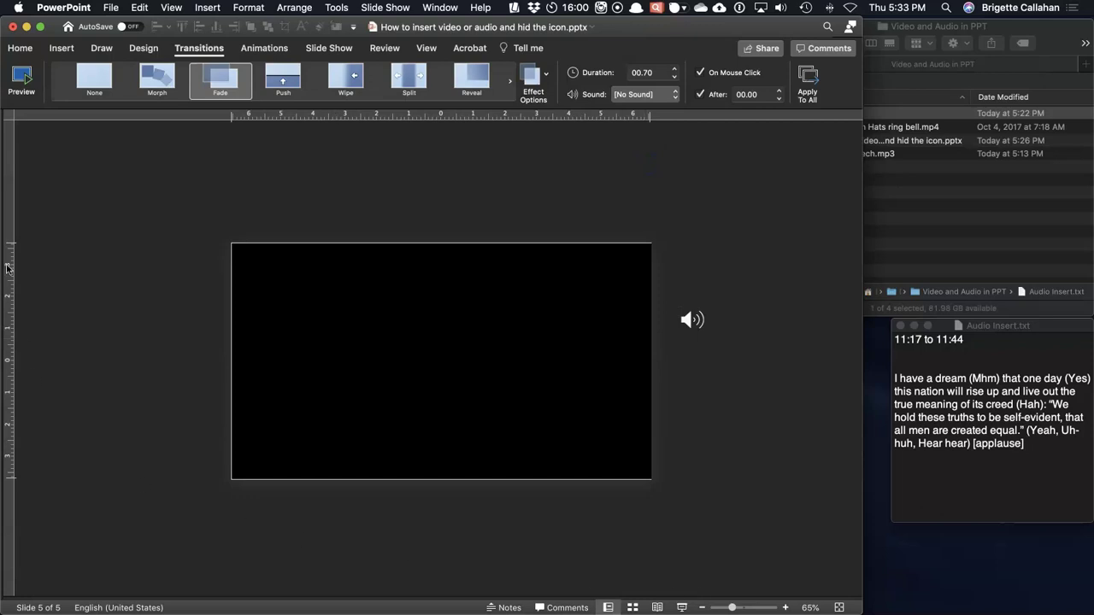
- Show the slide thumbnails, duplicate the "Wasn’t that great" slide and move the copy after the audio slide
{"action": "left_click_drag", "start_coordinate": [7, 259], "coordinate": [126, 260]}
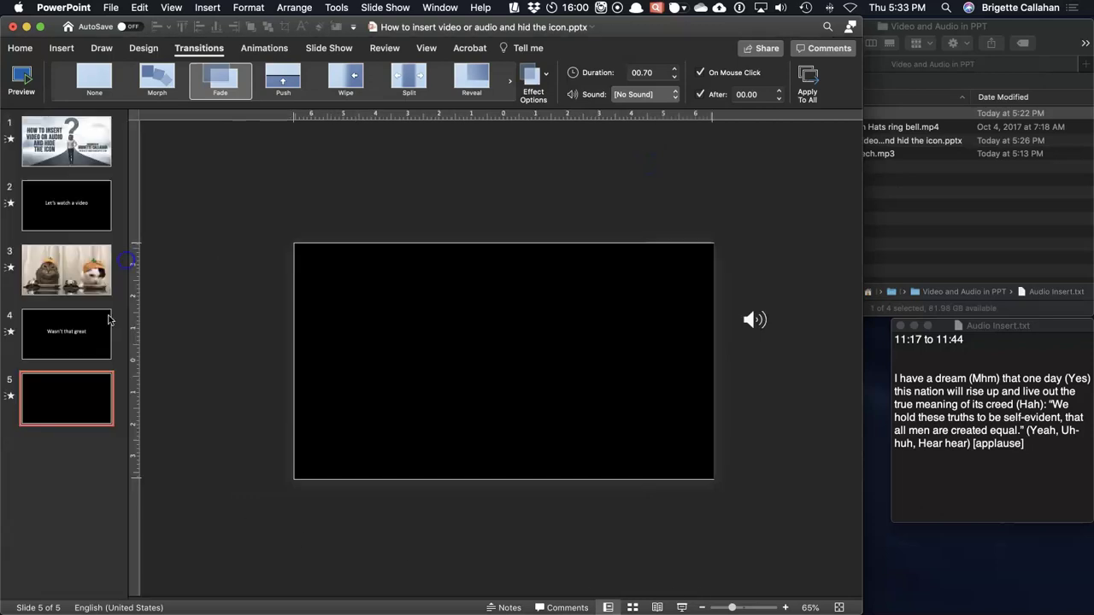
{"action": "left_click", "coordinate": [76, 340]}
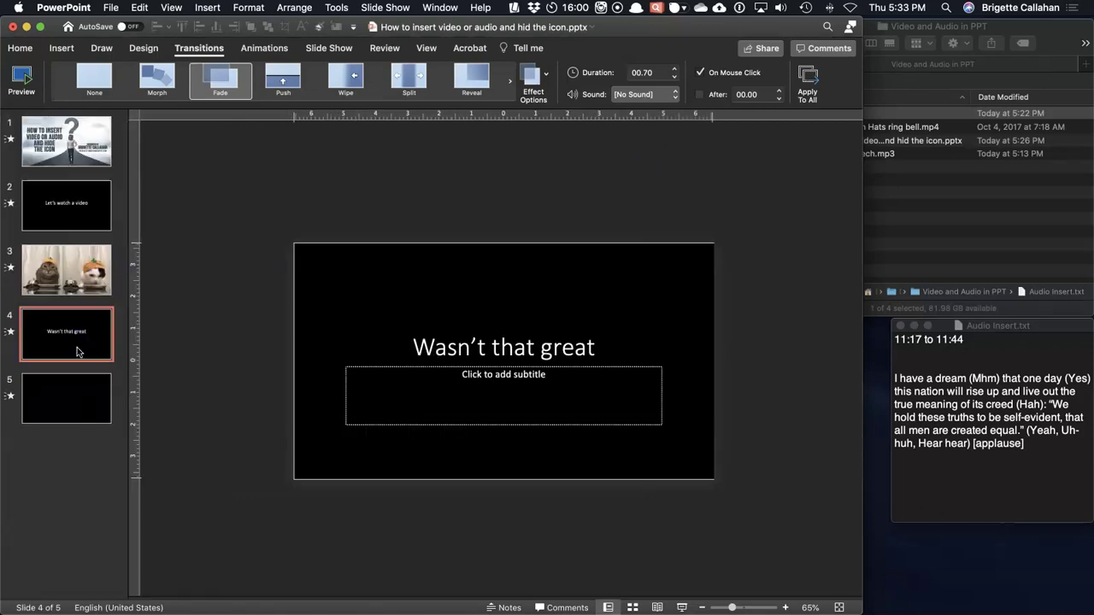
{"action": "key", "text": "super+d"}
{"action": "left_click_drag", "start_coordinate": [71, 386], "coordinate": [67, 466]}
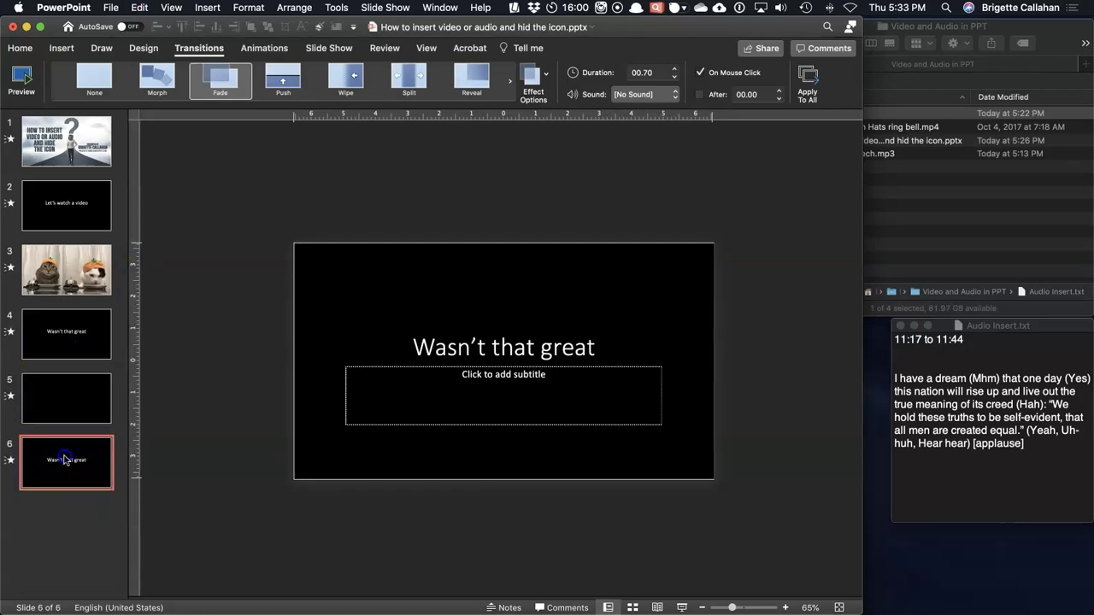
- Replace the title on the last slide with "Makes you think doesn’t it"
{"action": "double_click", "coordinate": [483, 348]}
{"action": "left_click", "coordinate": [483, 348]}
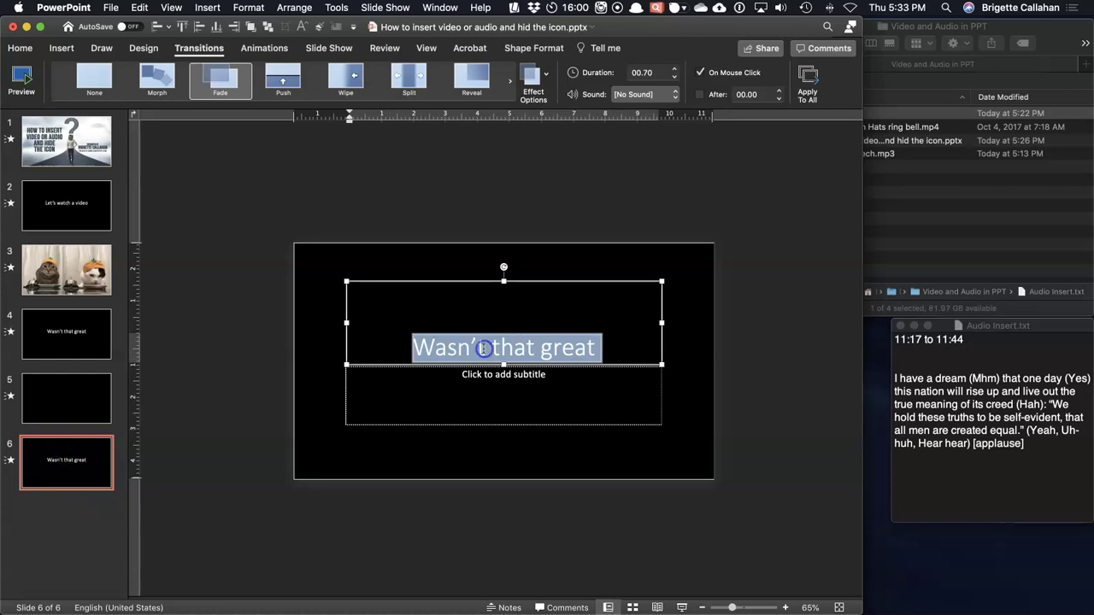
{"action": "type", "text": "Makes you"}
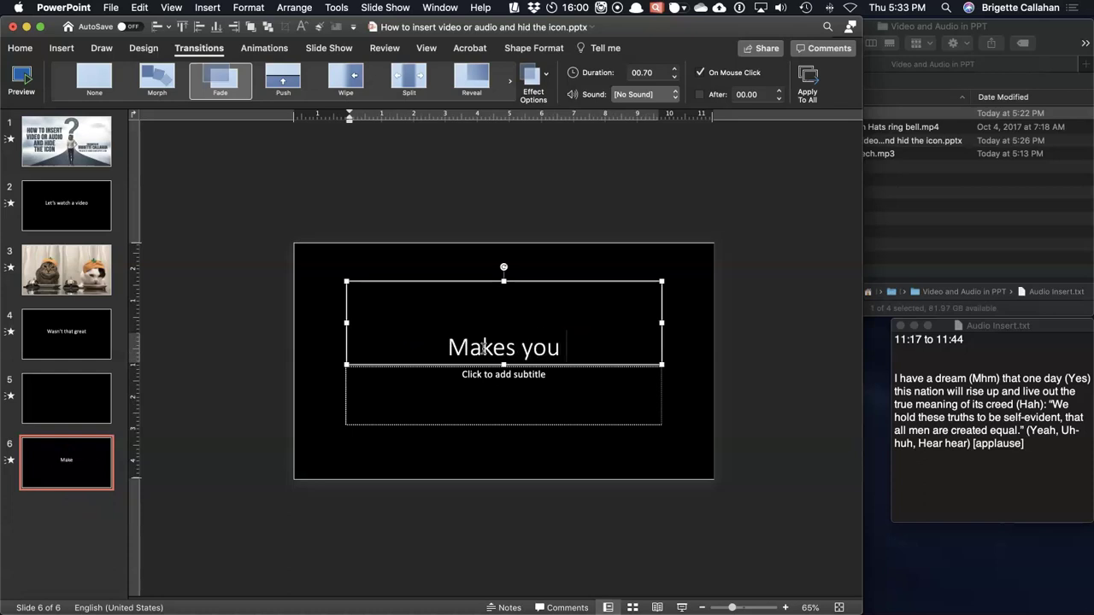
{"action": "type", "text": " think doesn't it"}
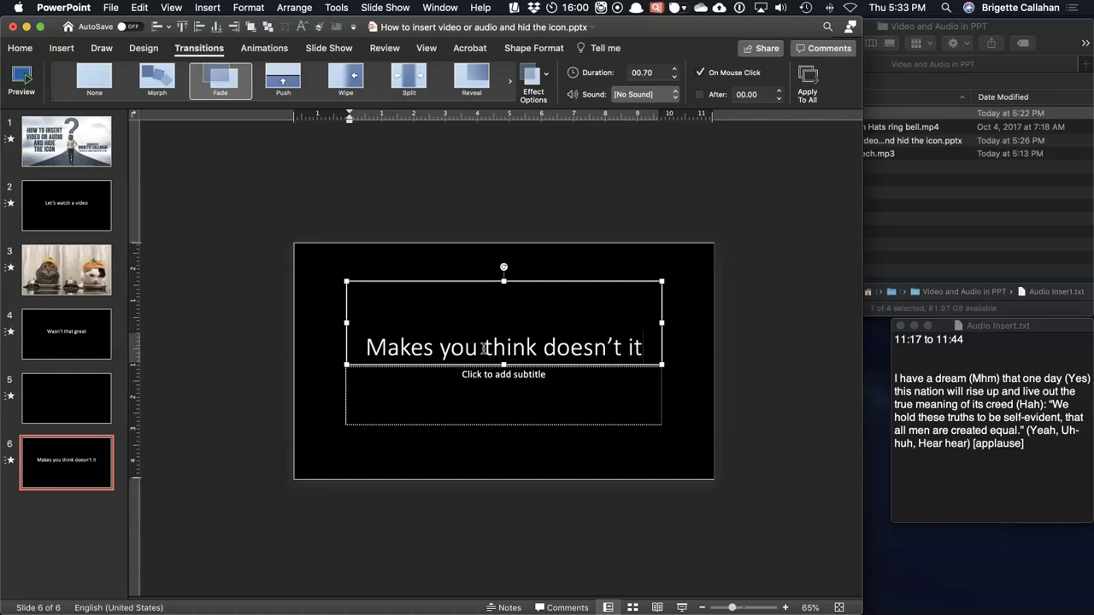
{"action": "left_click", "coordinate": [228, 349]}
- Play the slide show from the "Wasn’t that great" slide through the audio slide to the last slide, and exit it
{"action": "left_click", "coordinate": [85, 335]}
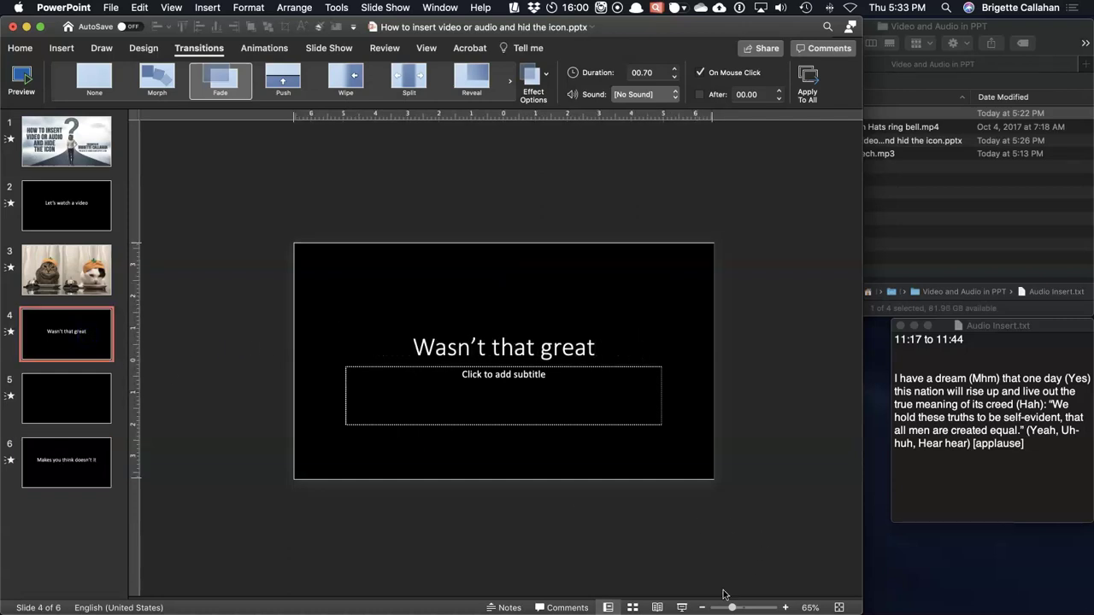
{"action": "left_click", "coordinate": [682, 608]}
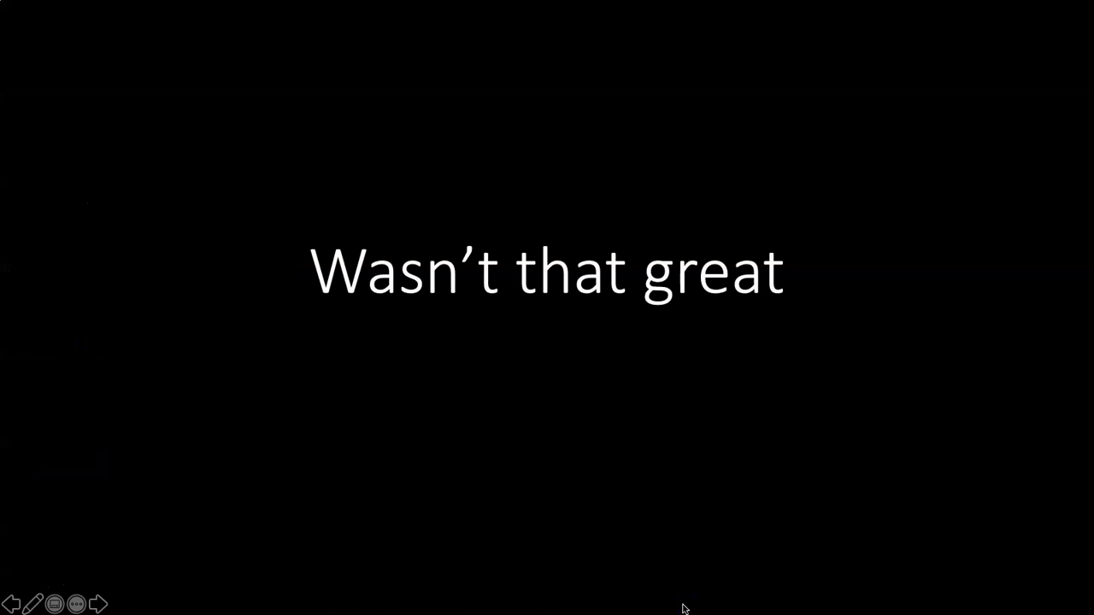
{"action": "left_click", "coordinate": [971, 613]}
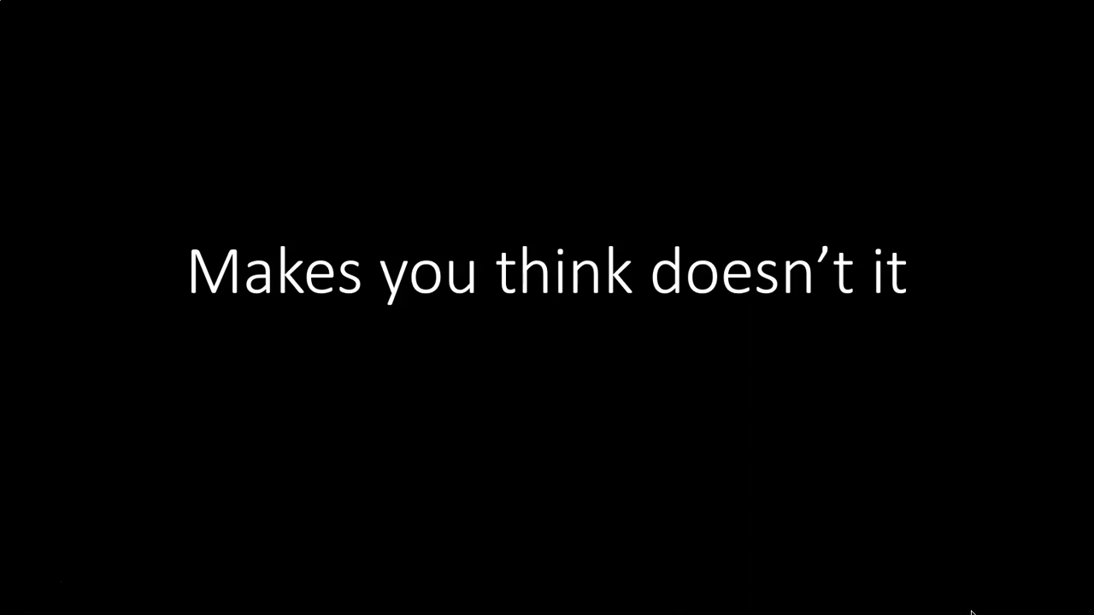
{"action": "key", "text": "Escape"}
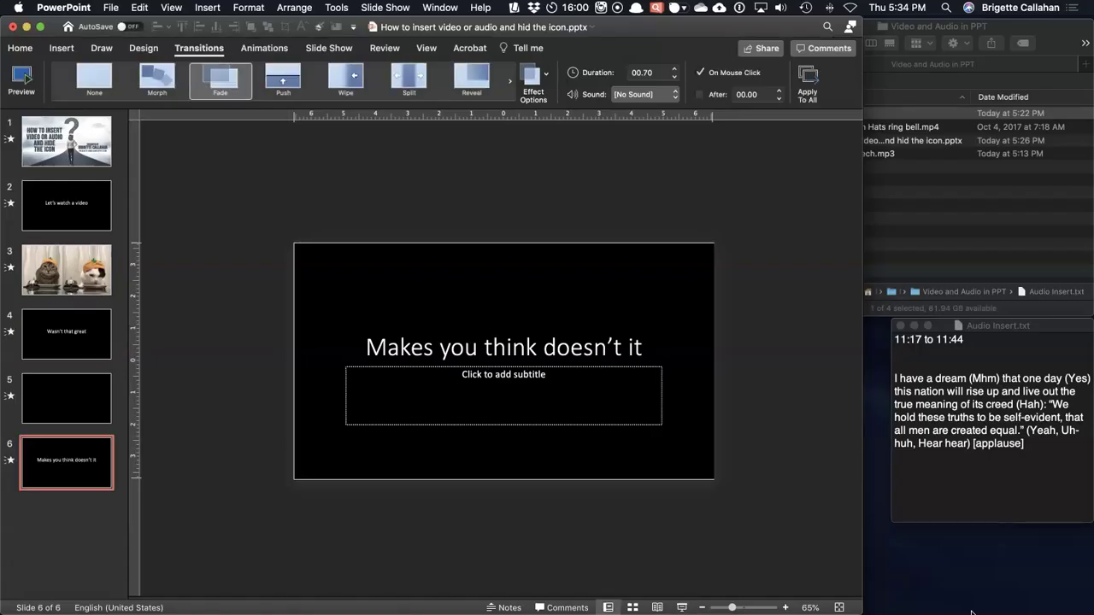